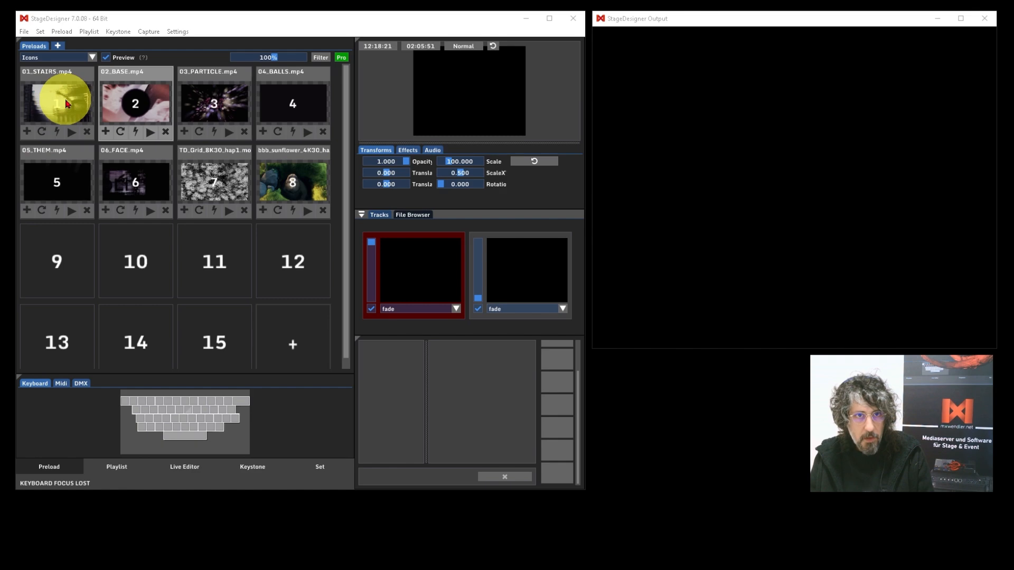
- In the 01_STAIRS.mp4 preload, set the playback range from 00:00:01:20 to 00:00:05:13 and the speed to 1.000
double_click(66, 103)
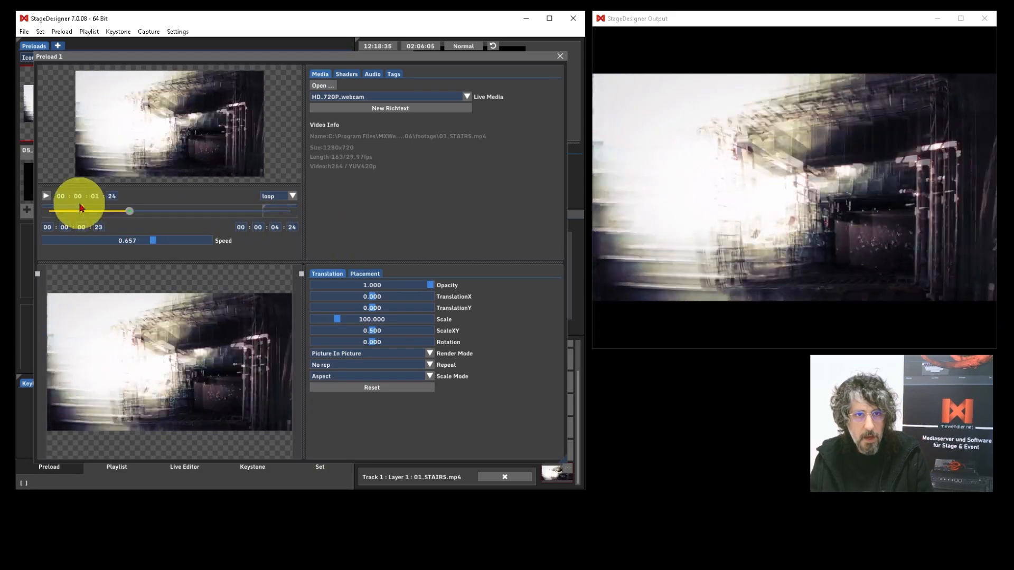
drag(51, 209, 49, 208)
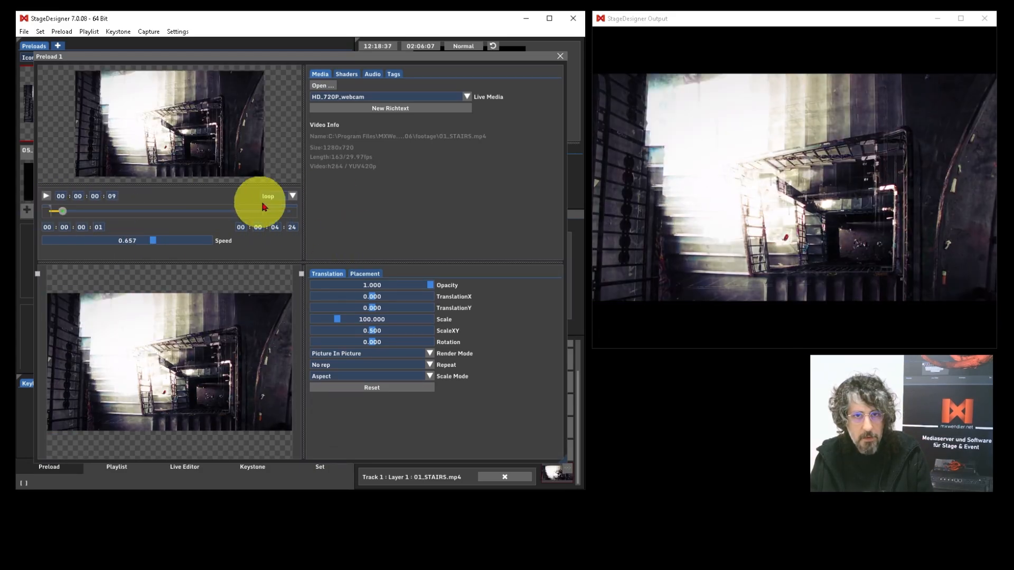
drag(266, 210, 299, 205)
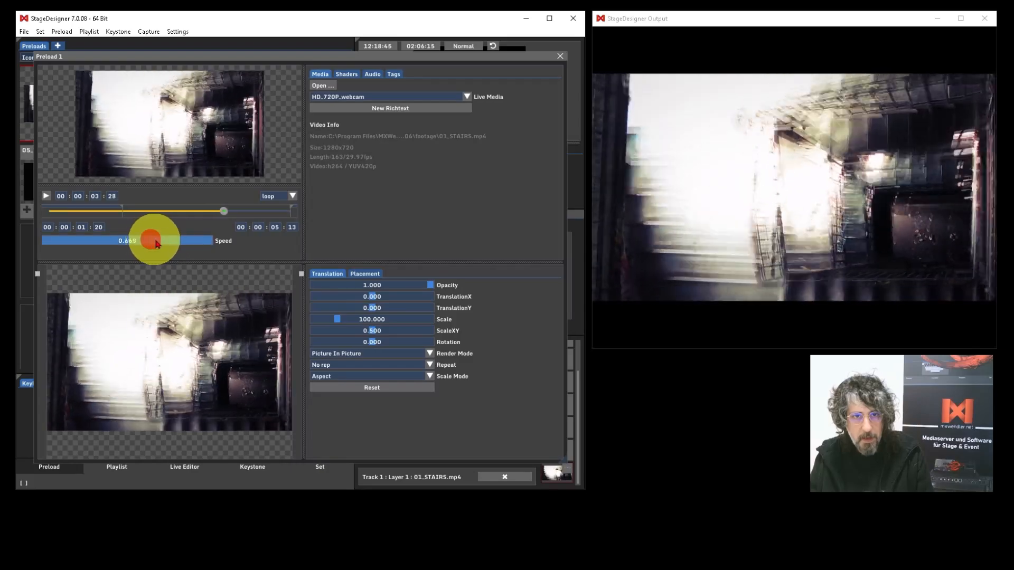
drag(199, 242, 117, 241)
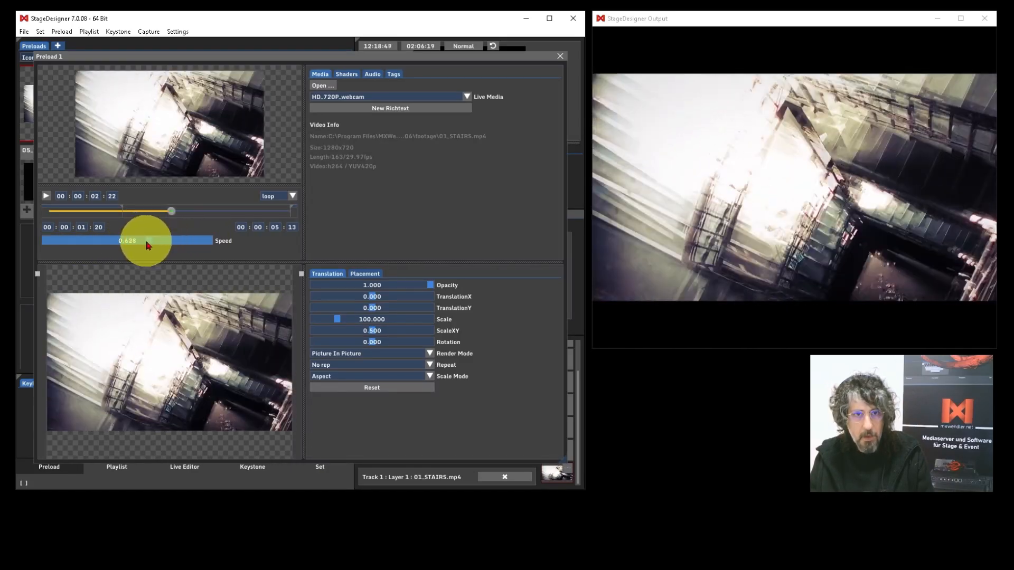
drag(151, 244, 215, 237)
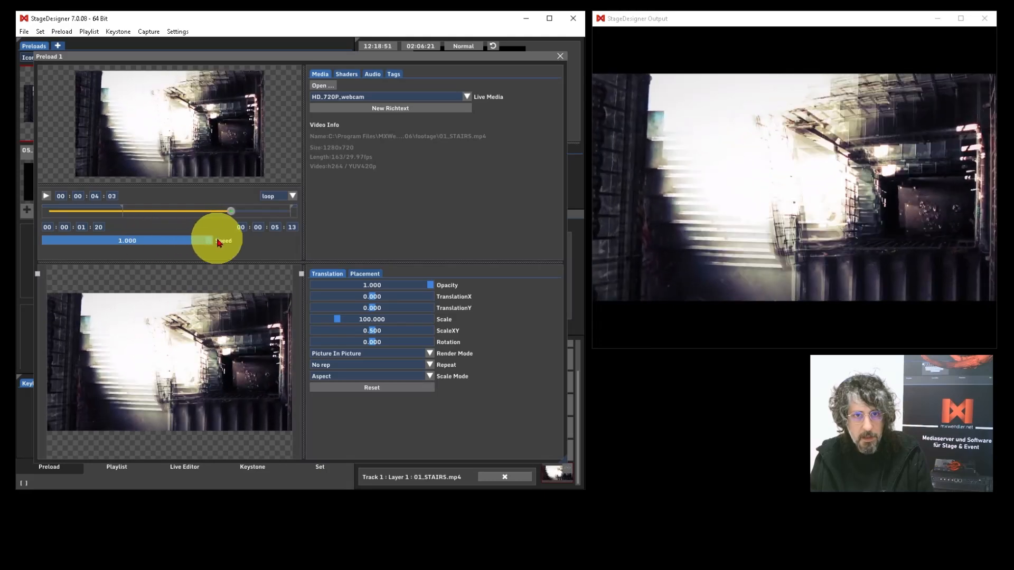
- Try the oneshot play mode on the stairs clip and return it to loop
click(293, 196)
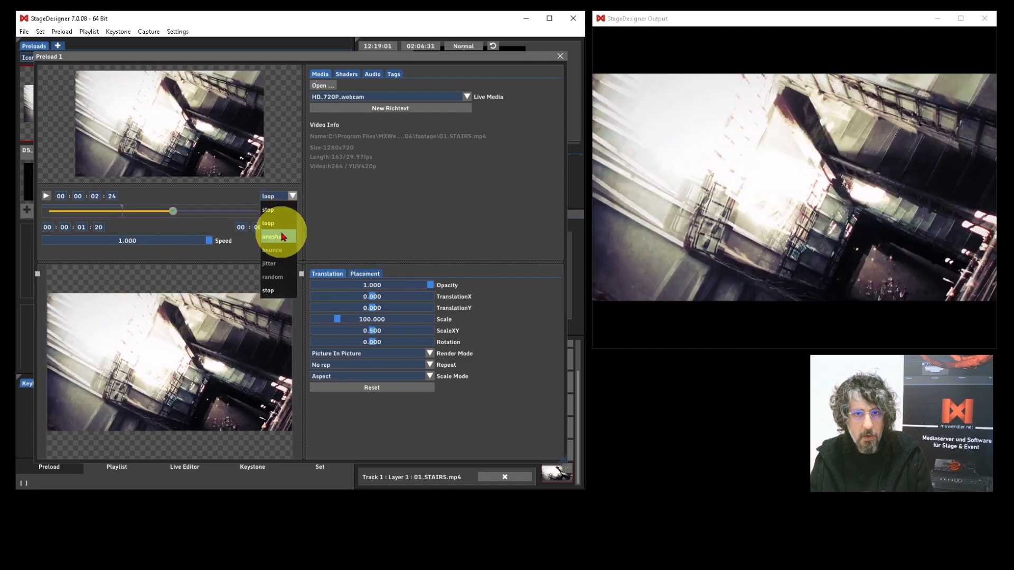
click(274, 236)
click(292, 195)
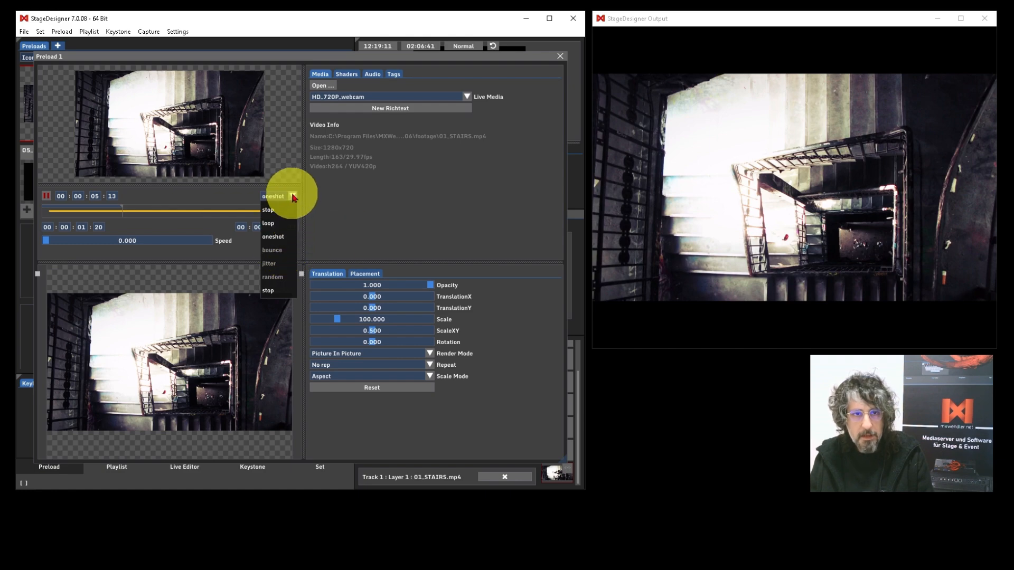
click(280, 224)
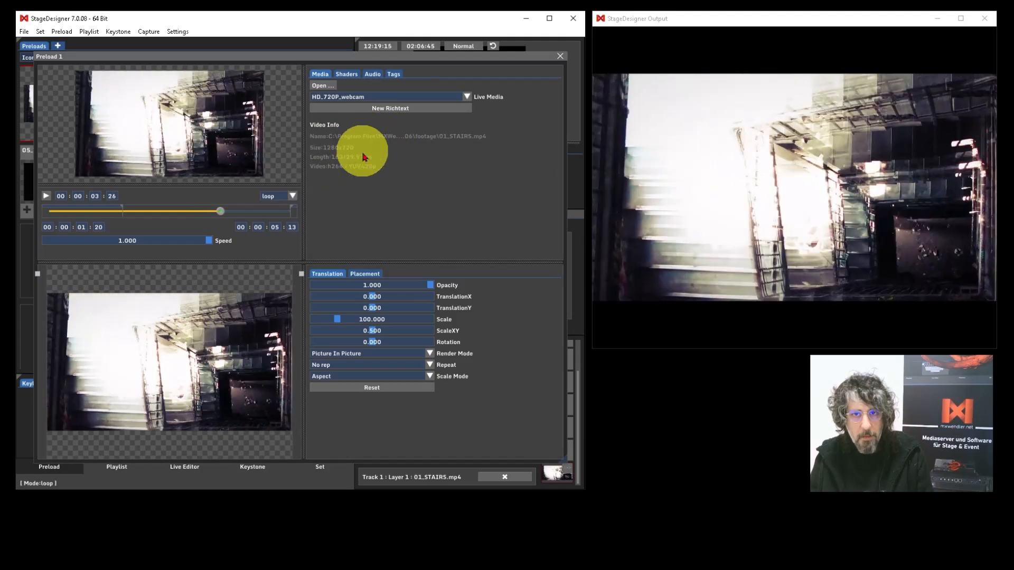
- Close the stairs preload, open the bbb_sunflower clip in slot 8, and select the bounce play mode
click(560, 58)
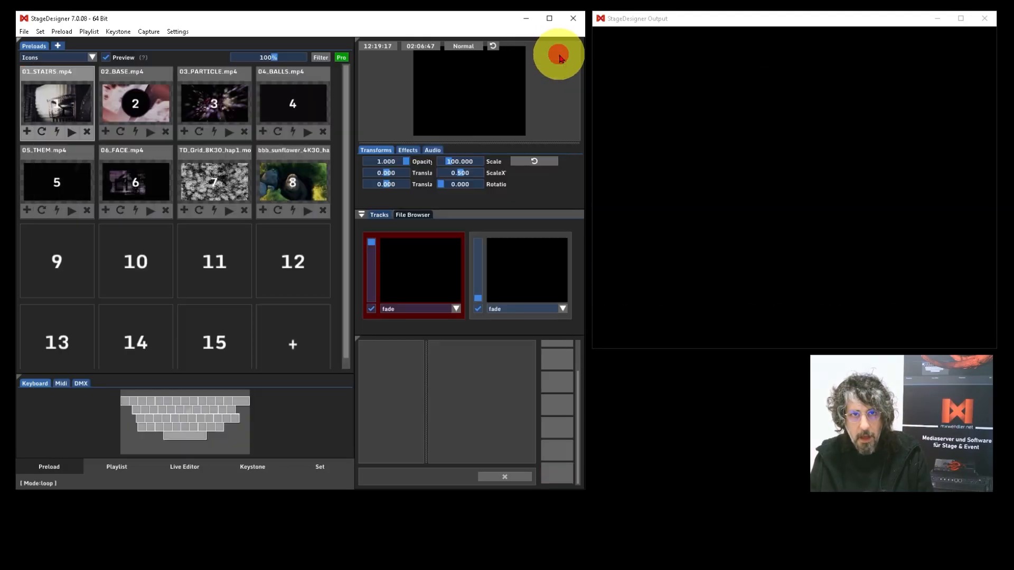
double_click(291, 183)
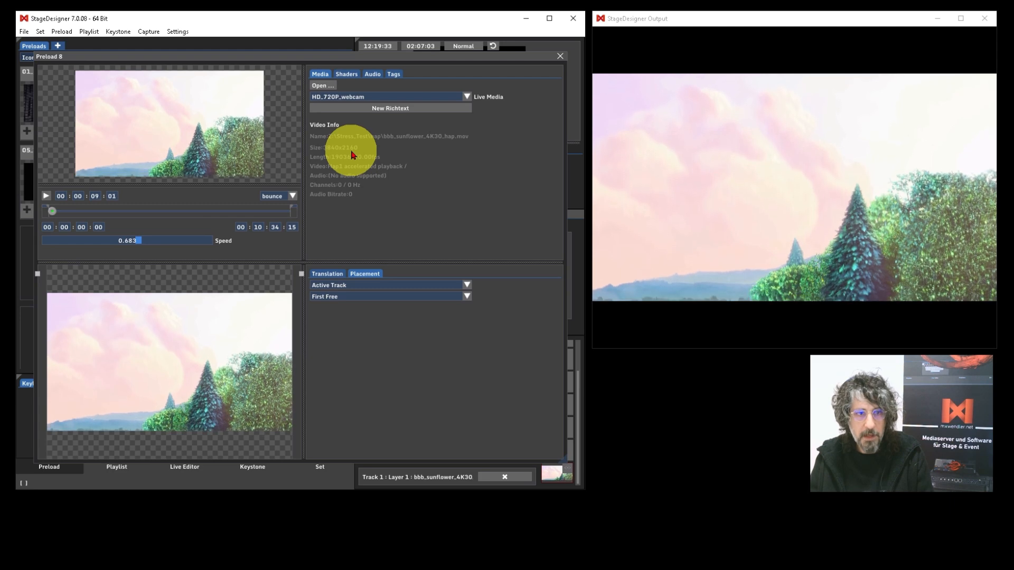
click(293, 196)
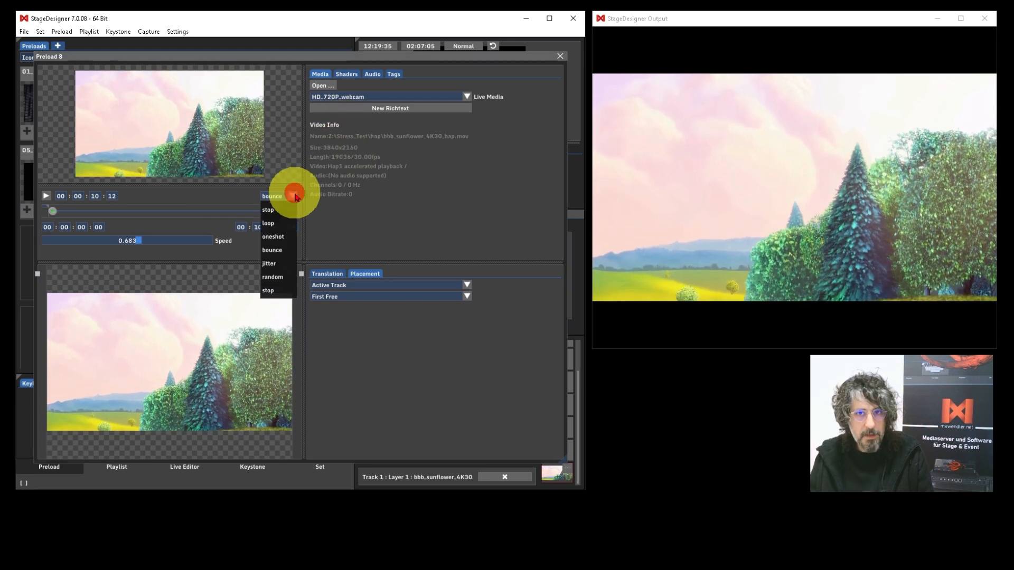
click(281, 250)
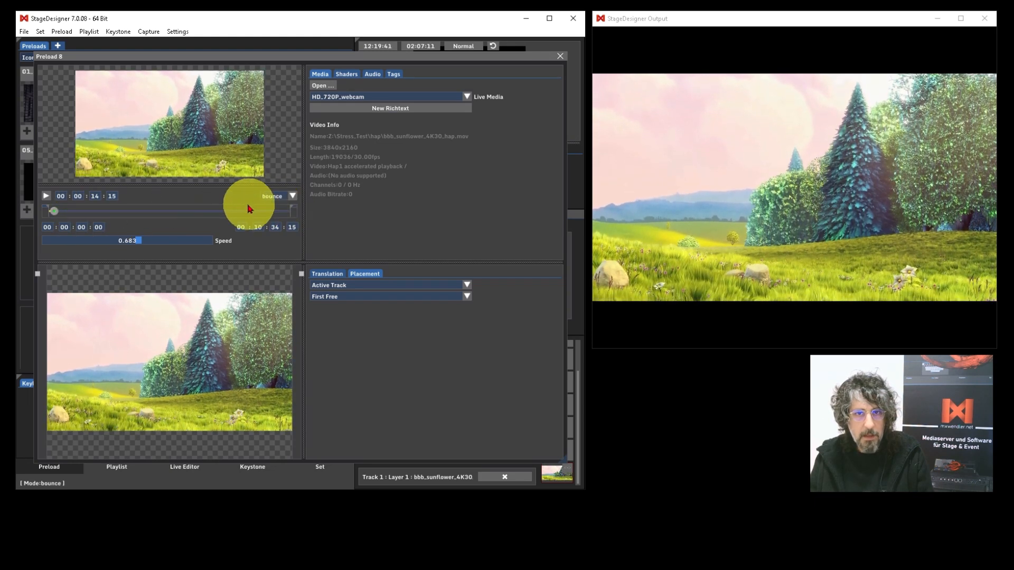
- Try a faster playback speed of about 1.476 on the sunflower clip and settle on about -0.714
drag(139, 243, 146, 243)
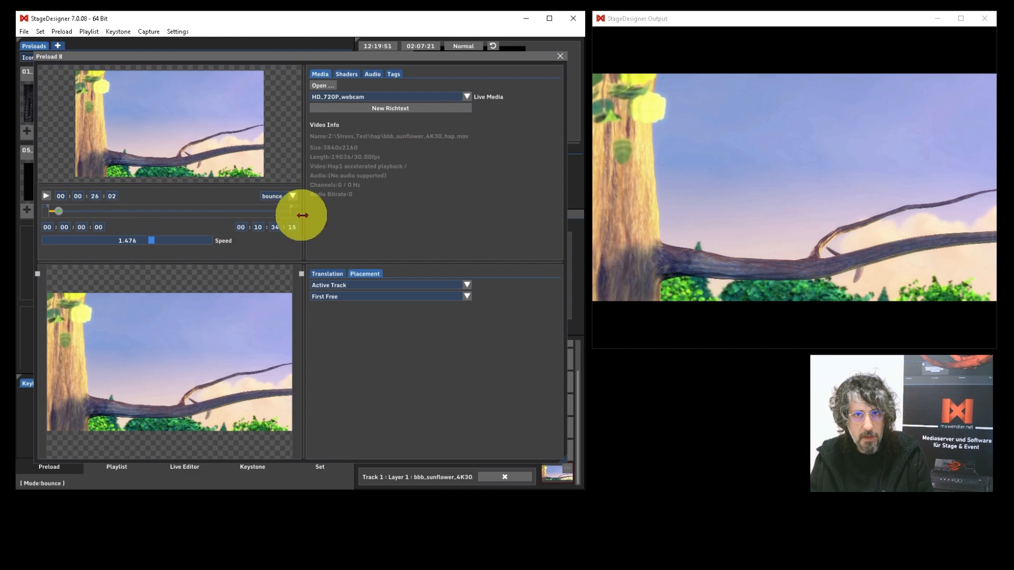
drag(151, 242, 132, 244)
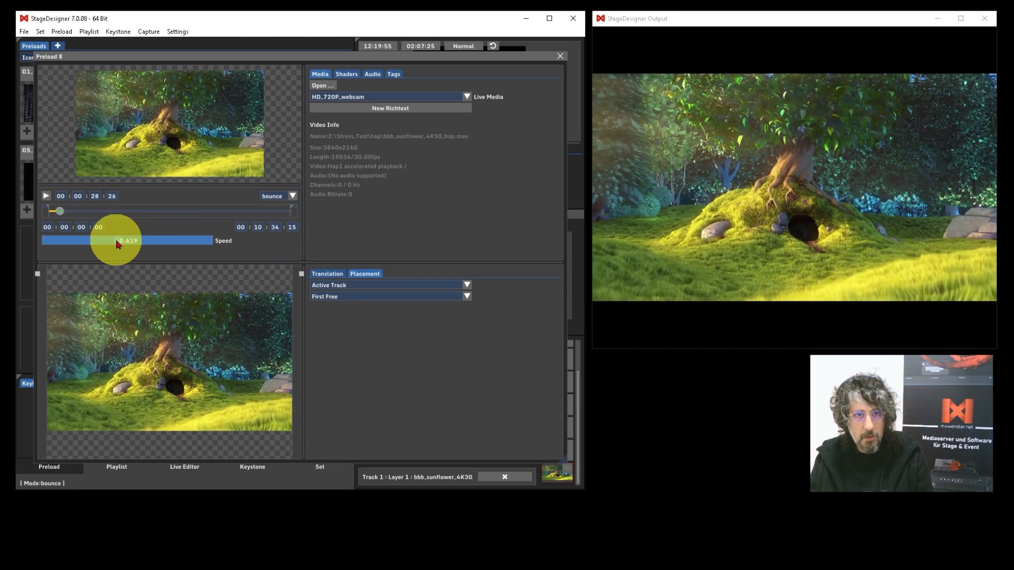
drag(115, 242, 115, 242)
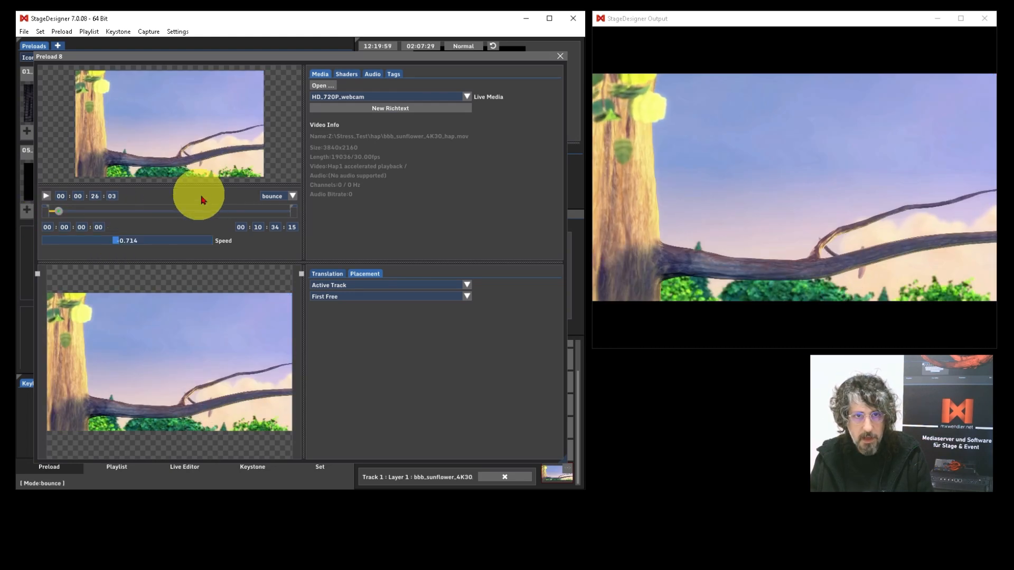
- Set the clip's TranslationX to about 0.204, TranslationY to -0.204, Scale to 204.444, ScaleXY to 0.571 and Rotation to 39.200
click(325, 274)
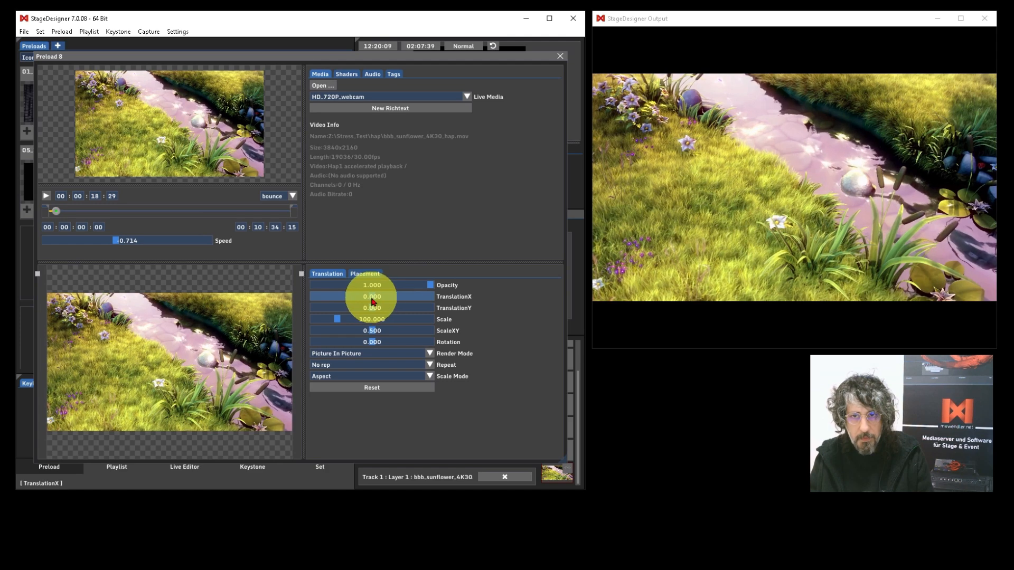
drag(371, 299, 385, 340)
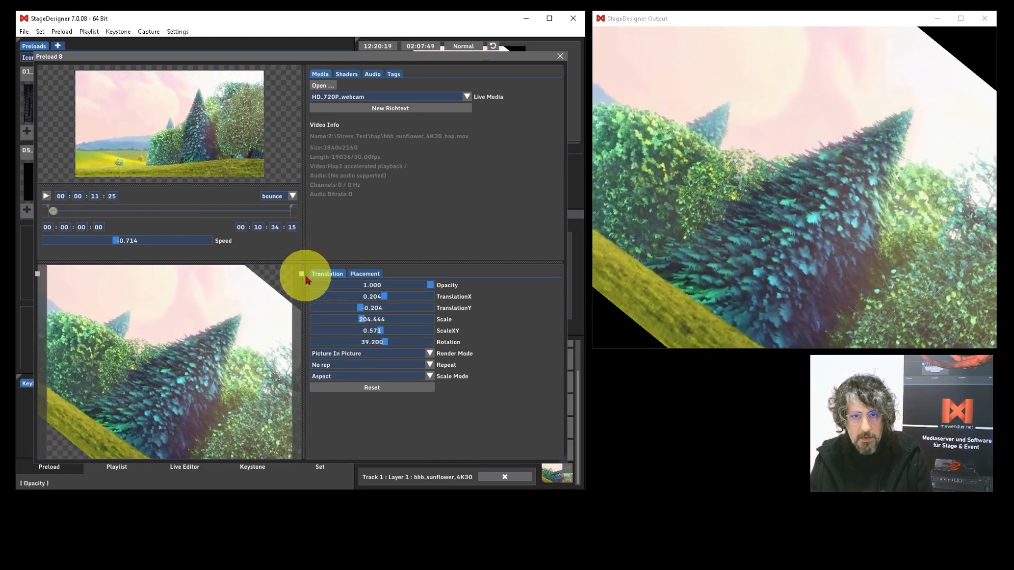
- Scale the clip down to about 55.143 and move it to about X -0.030, Y -0.087 directly in the preview
drag(301, 274, 64, 440)
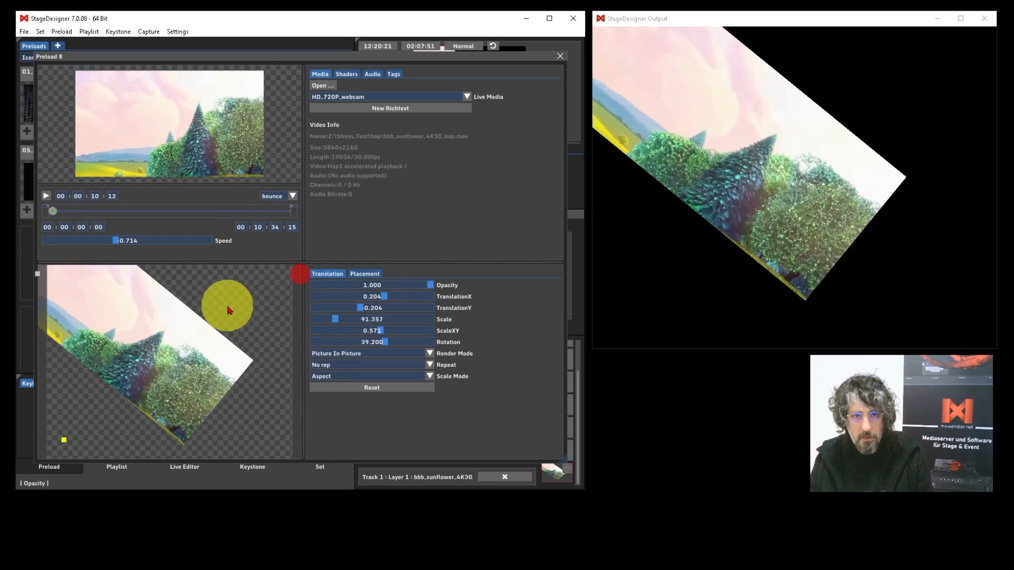
drag(228, 306, 215, 316)
drag(128, 339, 168, 363)
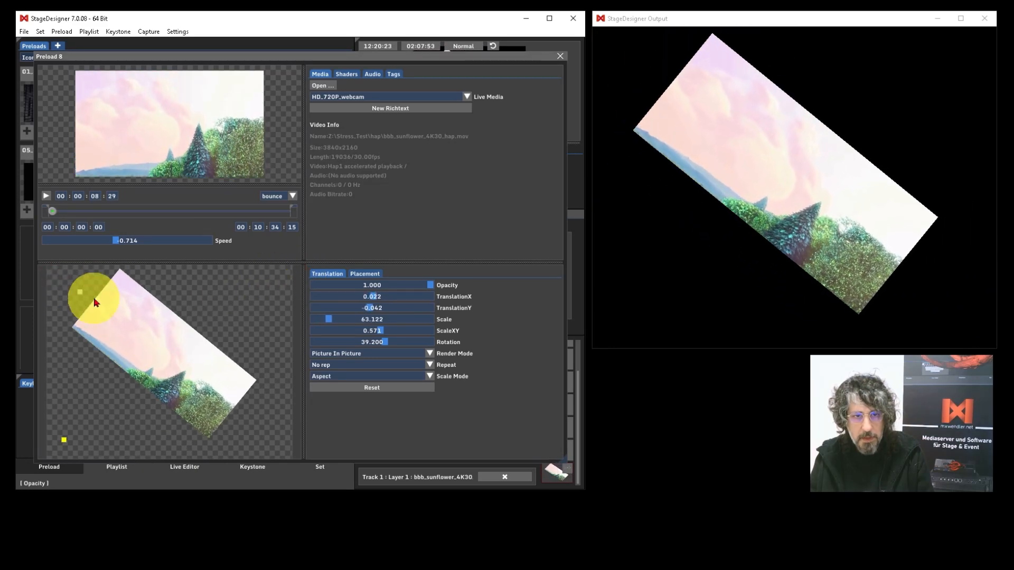
drag(82, 294, 162, 343)
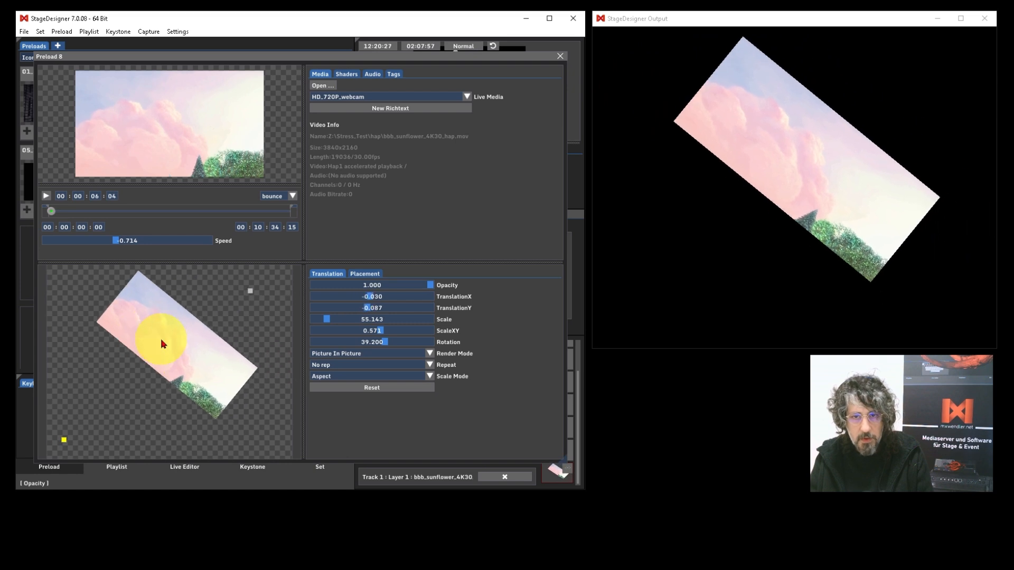
- Try the Strong Add render mode on the clip and switch it to Multiply
click(430, 354)
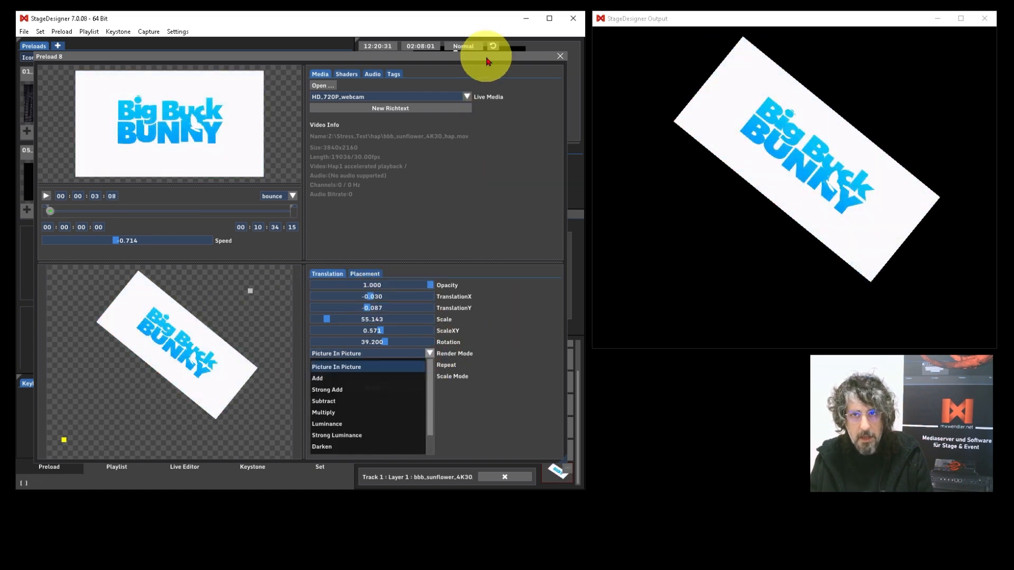
drag(487, 58, 443, 58)
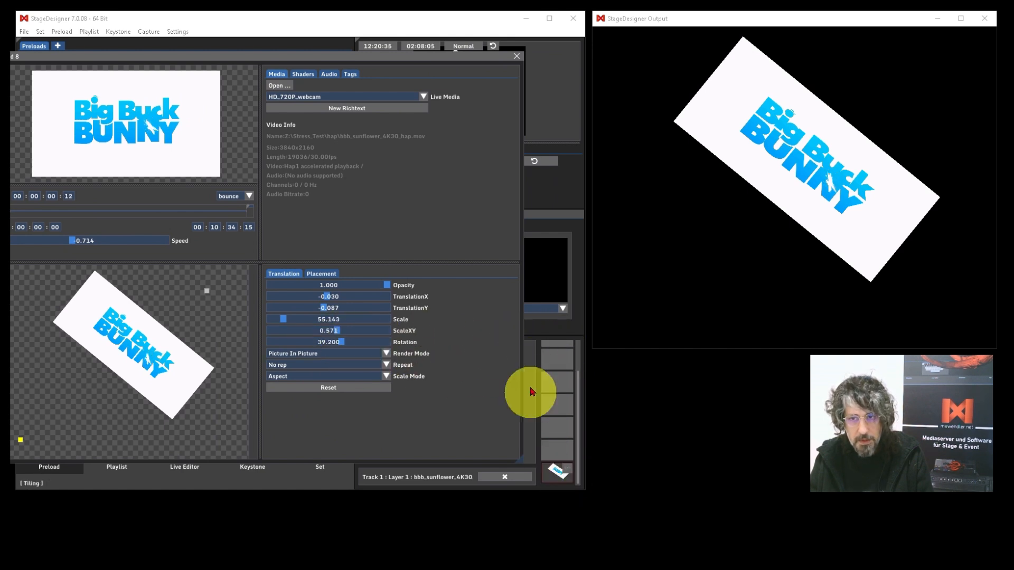
click(387, 354)
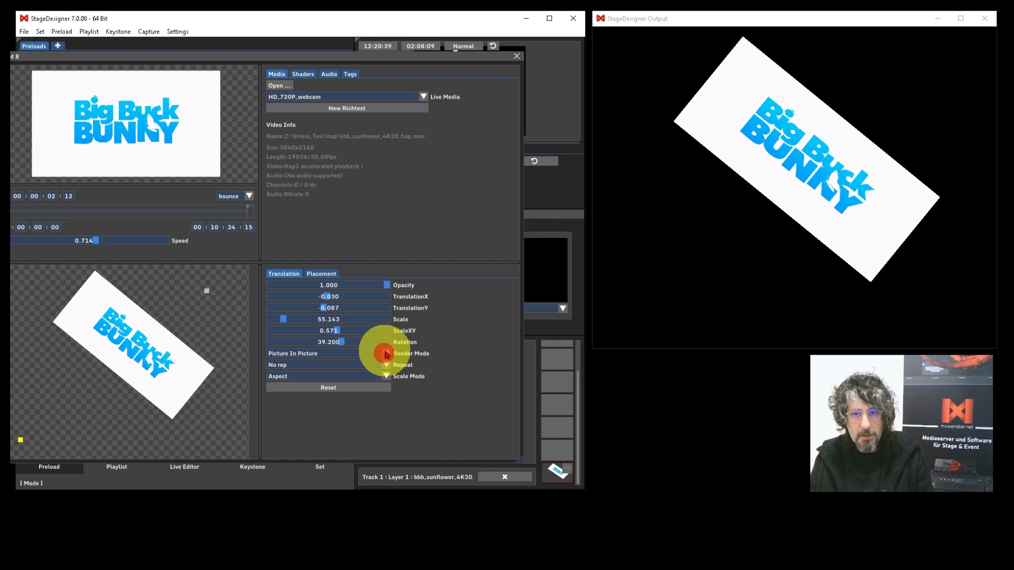
drag(345, 54, 395, 57)
click(438, 356)
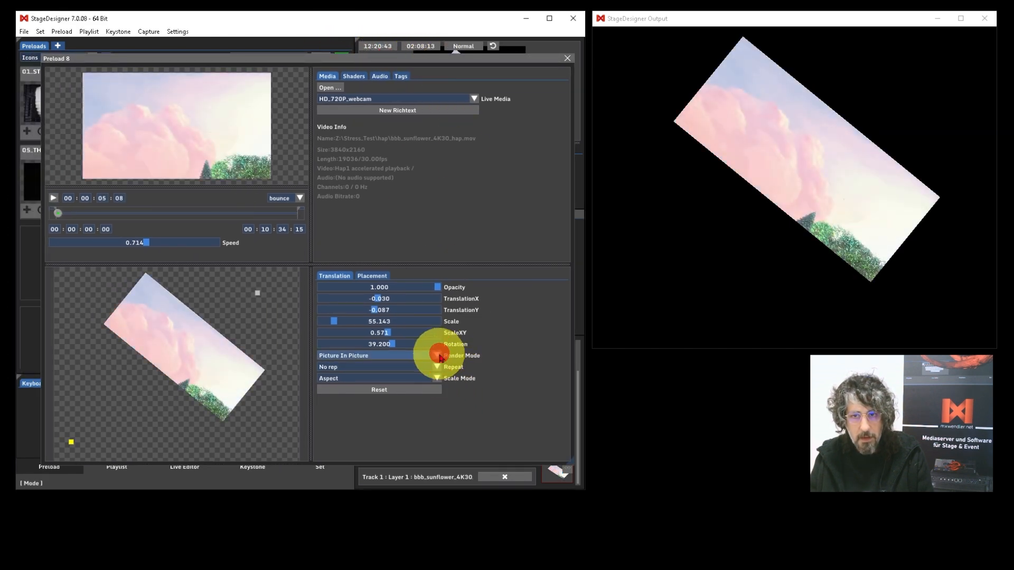
click(332, 391)
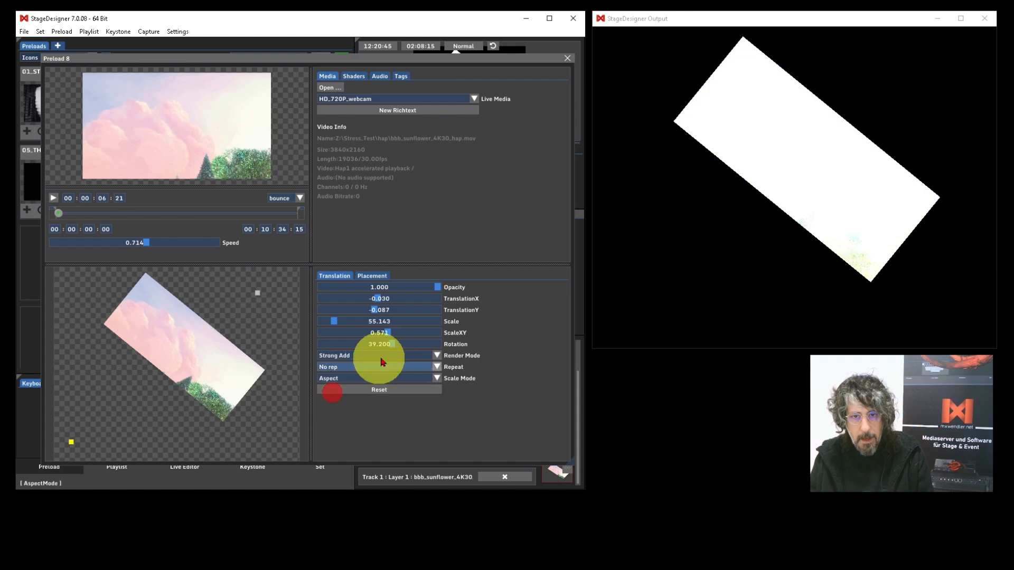
click(438, 355)
click(389, 399)
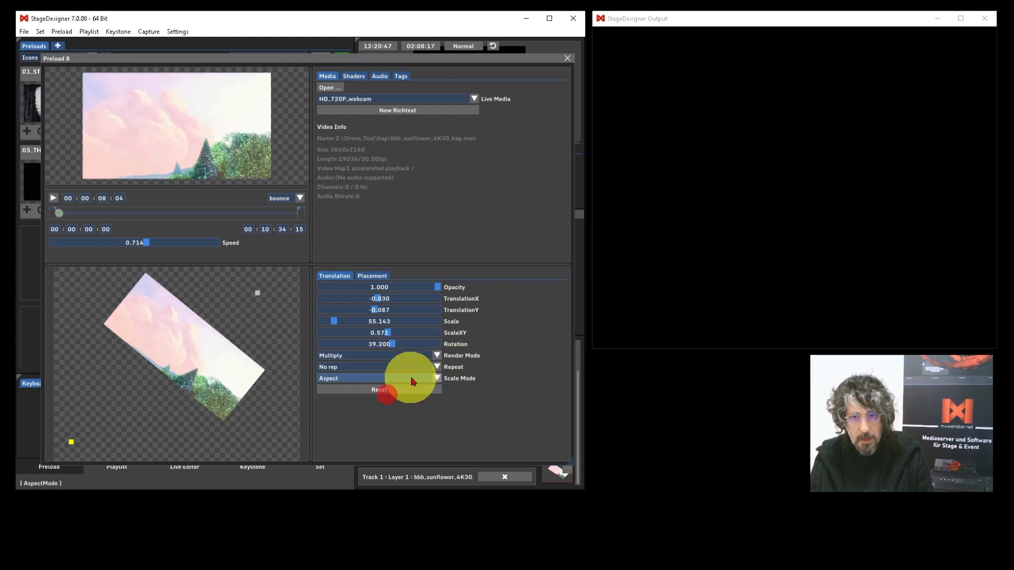
- Tile the clip in both directions with the XY rep option and choose the Aspect scale mode
click(437, 367)
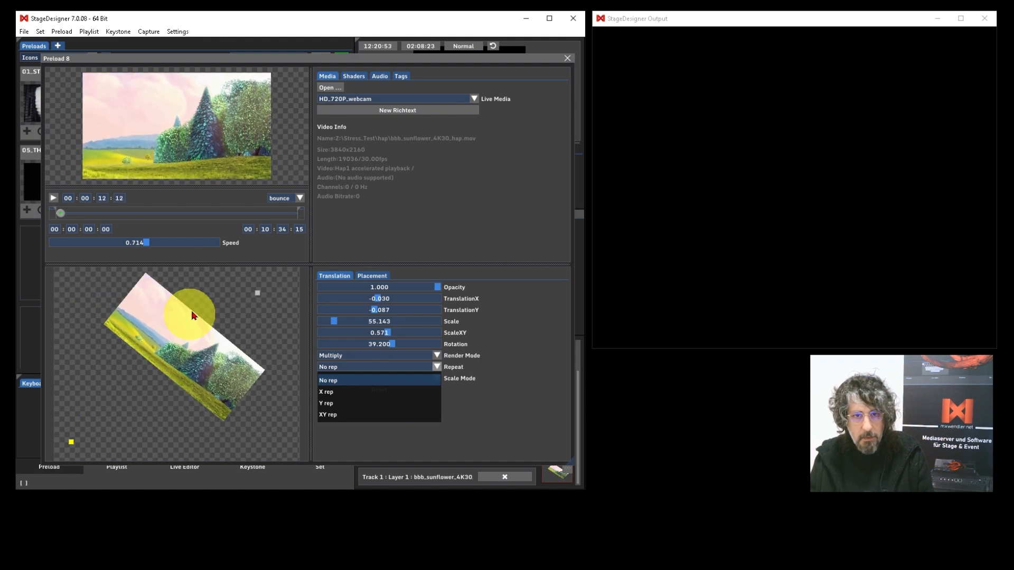
click(344, 414)
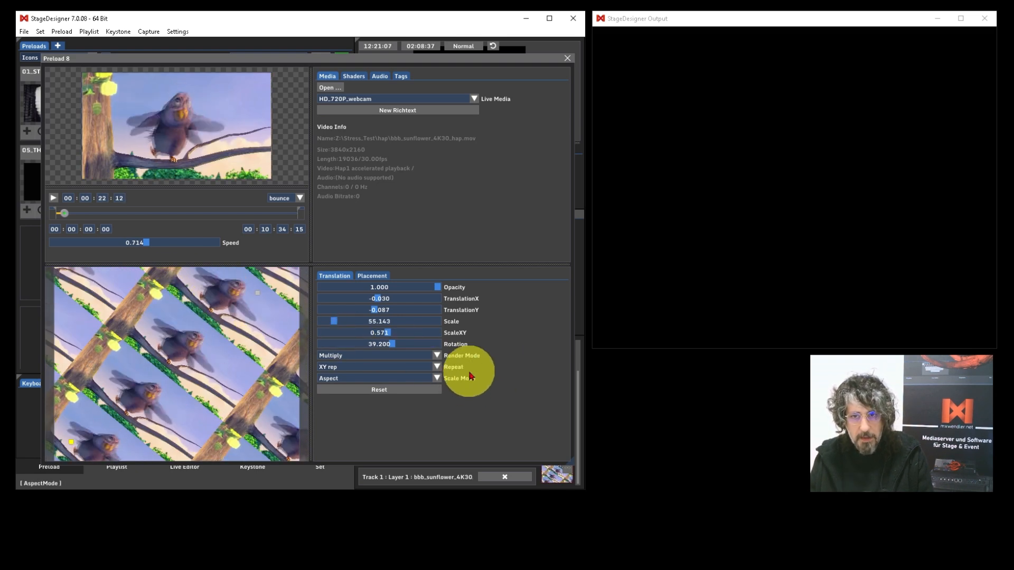
click(437, 378)
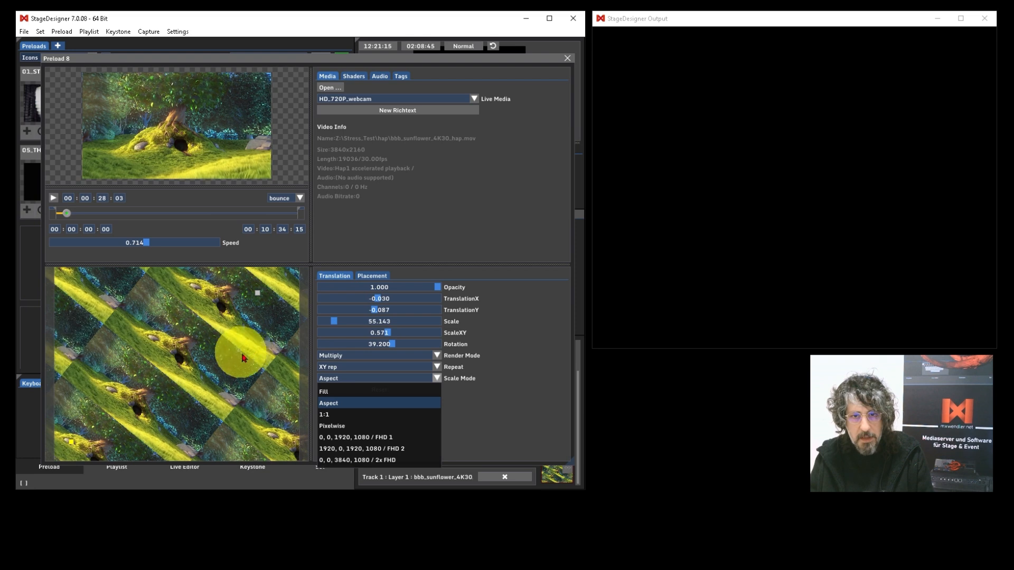
click(353, 403)
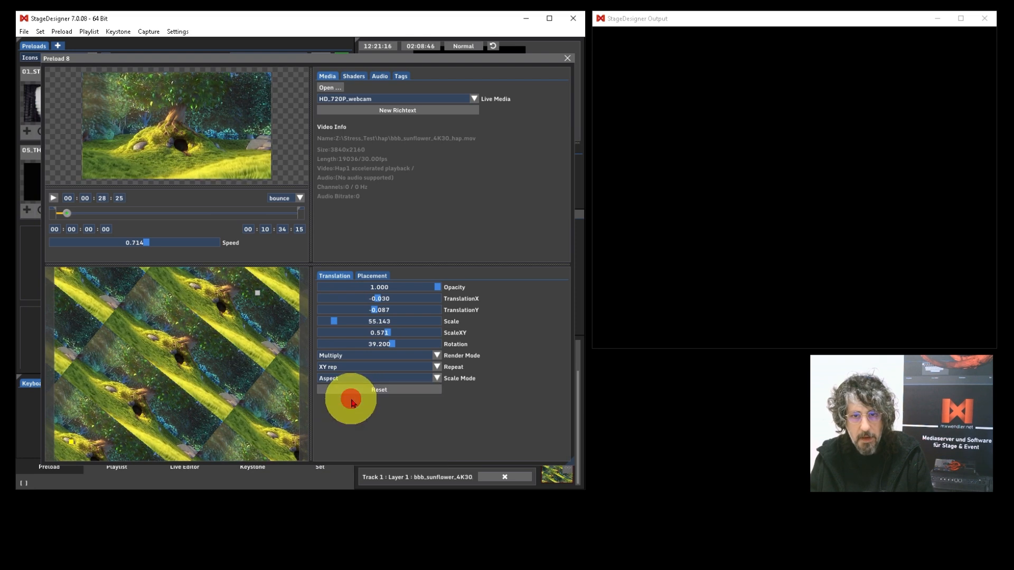
- Reset the clip's translation settings, try the Fill scale mode, and set the scale mode to 1:1
click(383, 391)
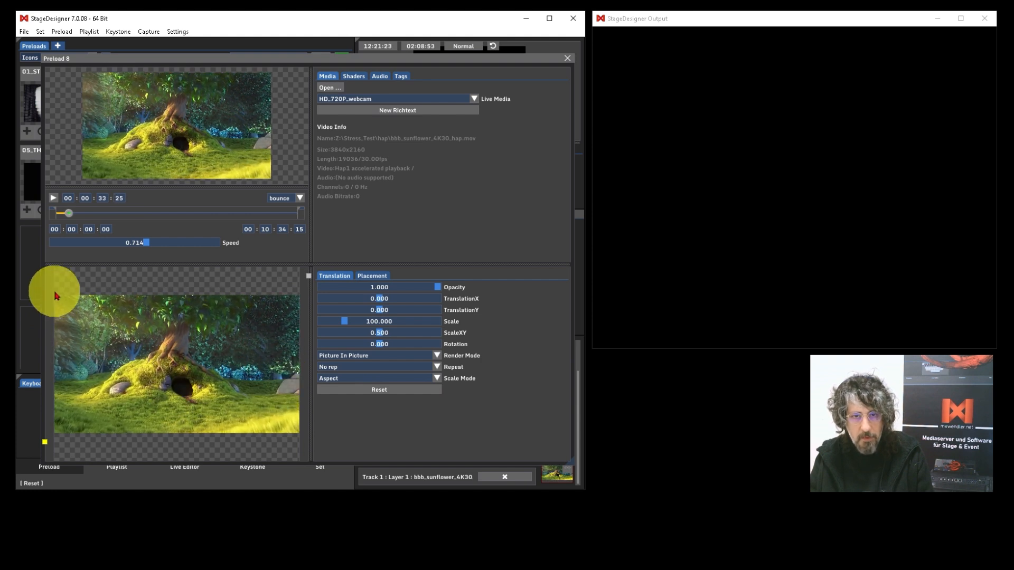
click(443, 378)
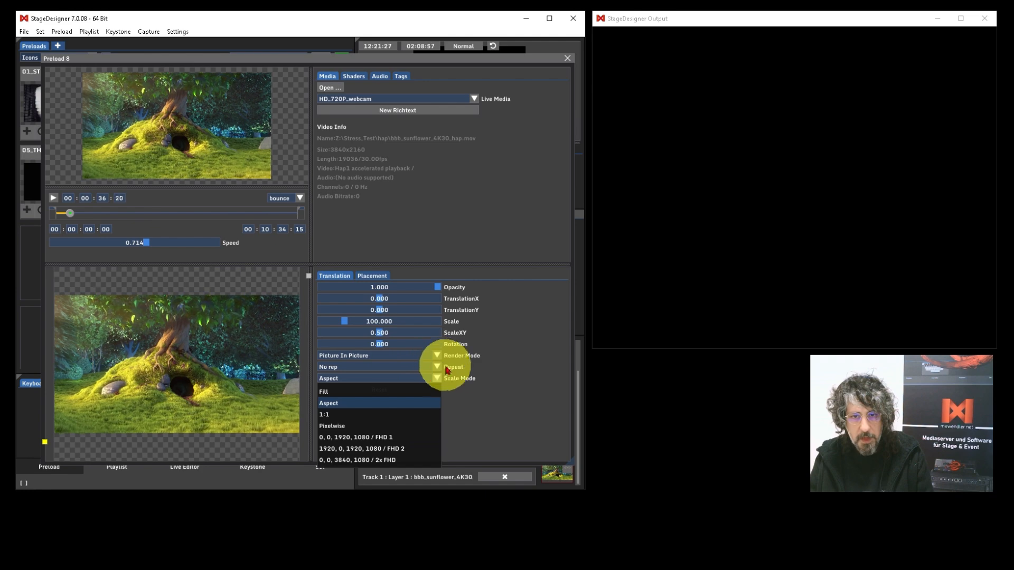
click(340, 392)
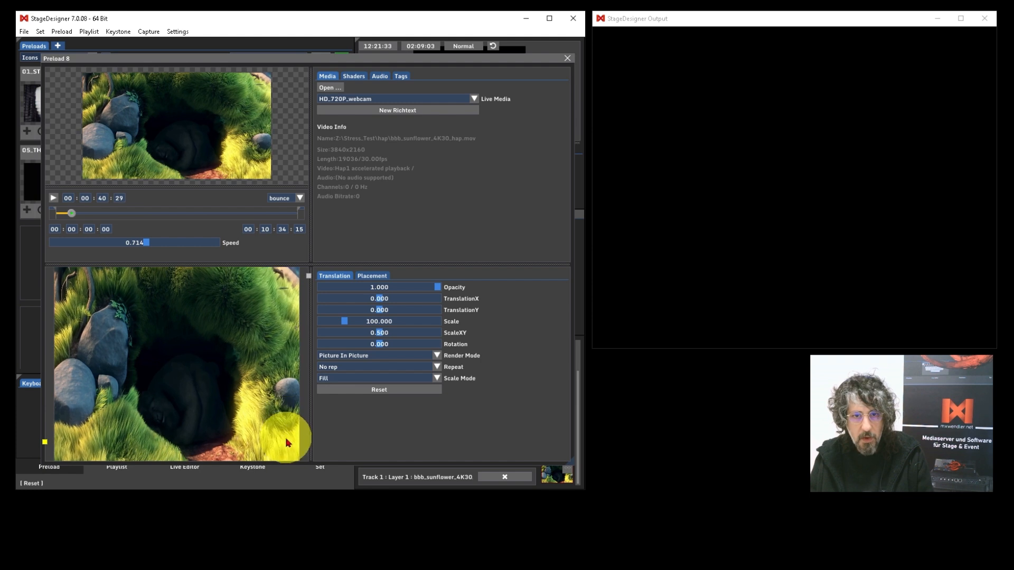
click(437, 378)
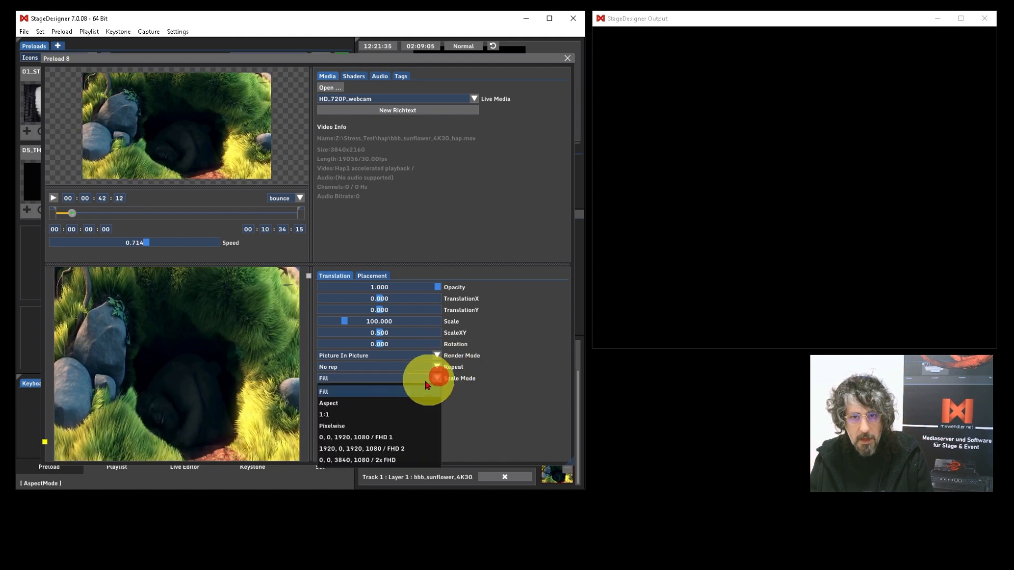
click(342, 416)
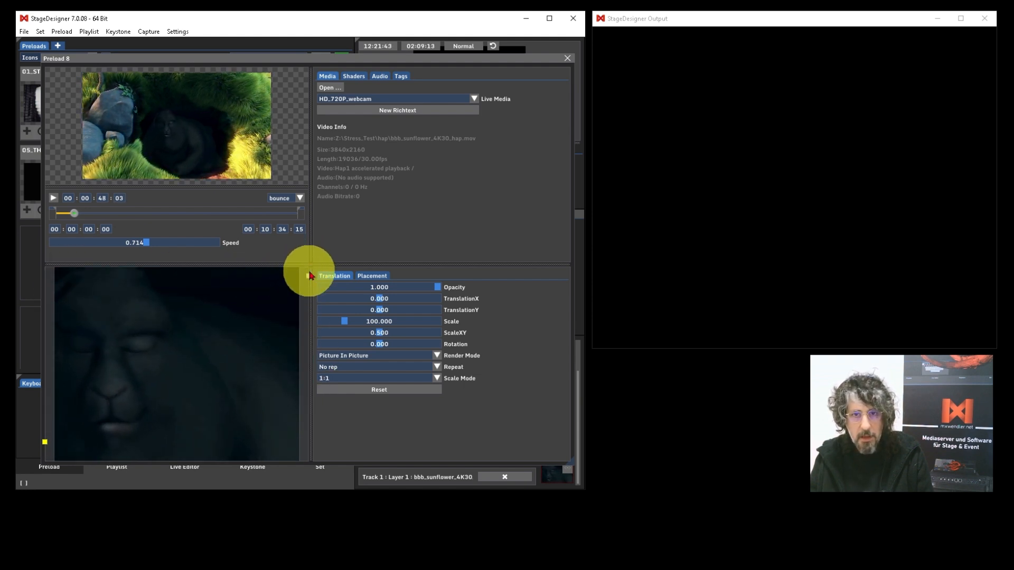
- Try scaling the clip down to about 23.137 directly in the preview, and reset its translation settings
drag(309, 276, 308, 275)
drag(260, 304, 383, 261)
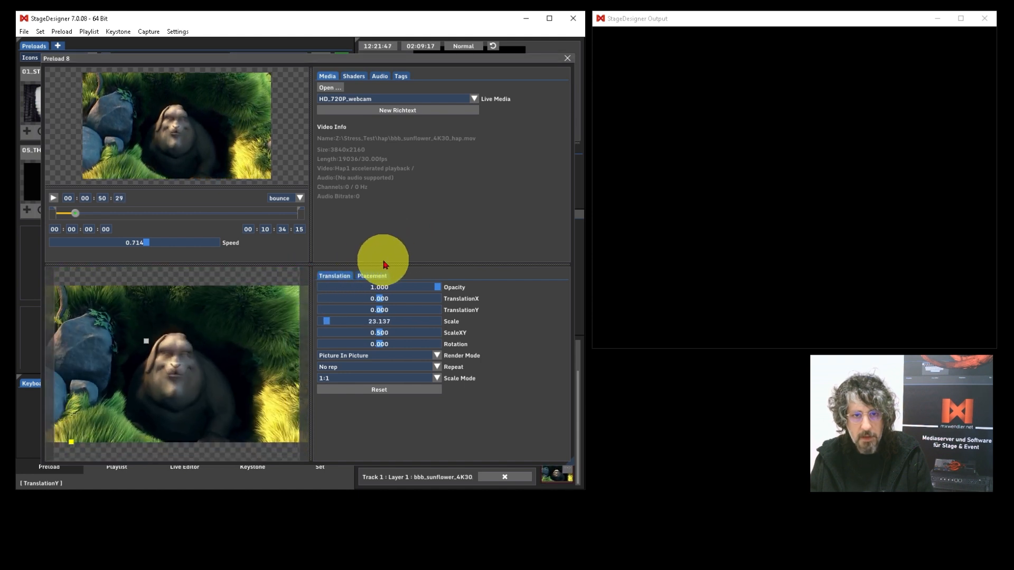
click(413, 391)
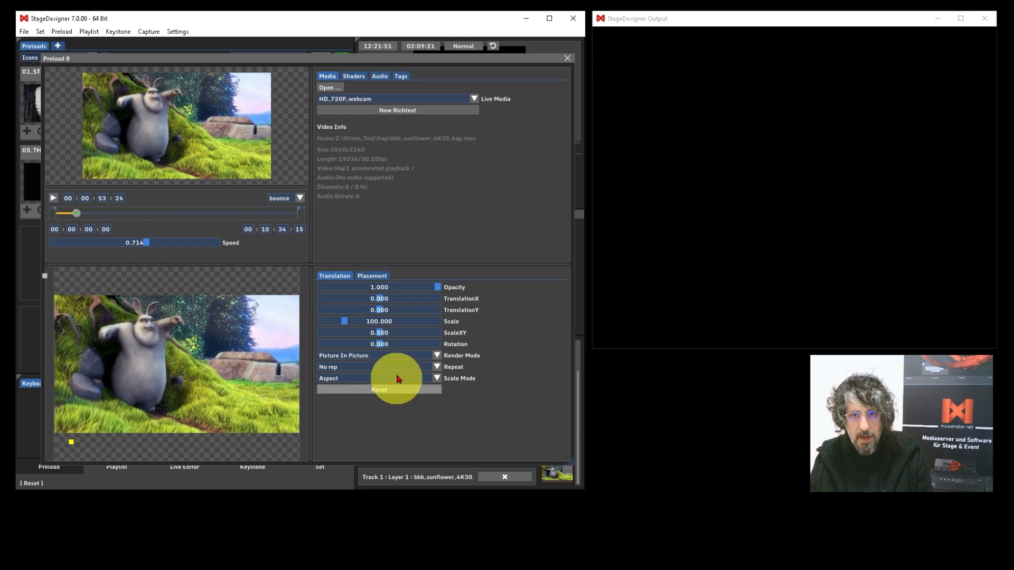
- Look at the clip's track and layer placement options, uncover the tracks behind the editor, and close the editor
click(373, 277)
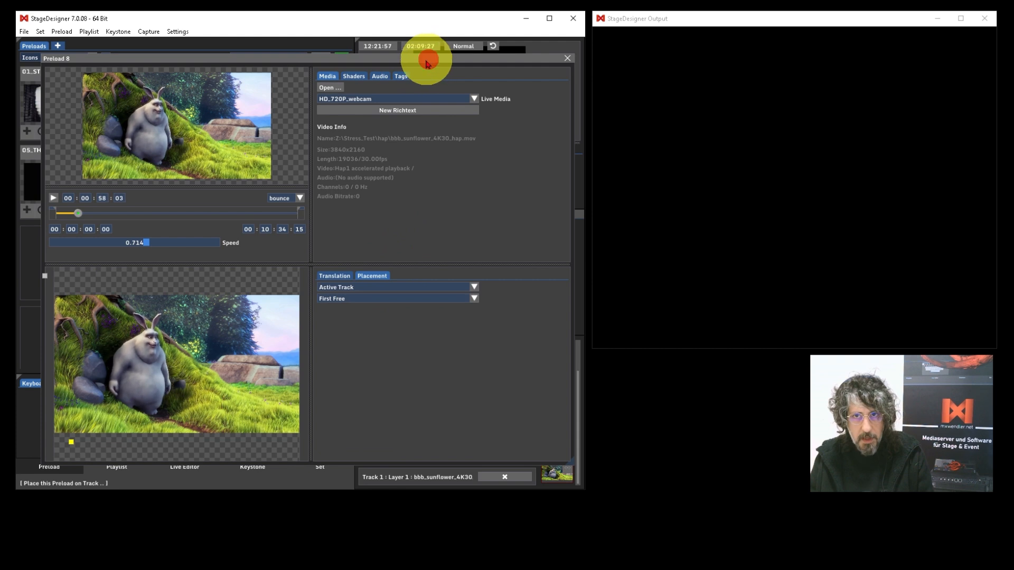
drag(428, 63, 323, 61)
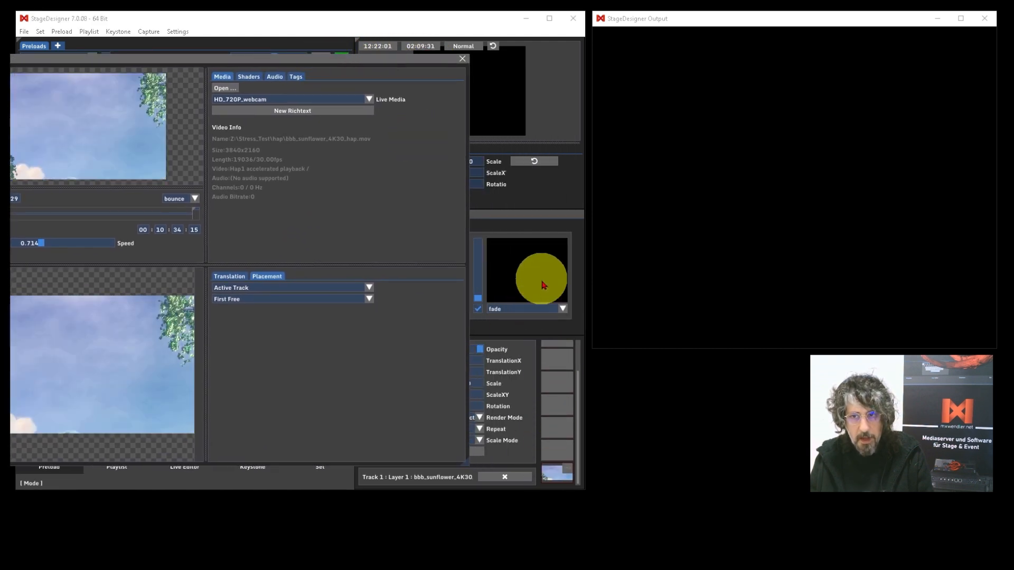
click(463, 59)
- Switch the active track to the second one and back to the first, and play 06_FACE.mp4 on it
click(549, 264)
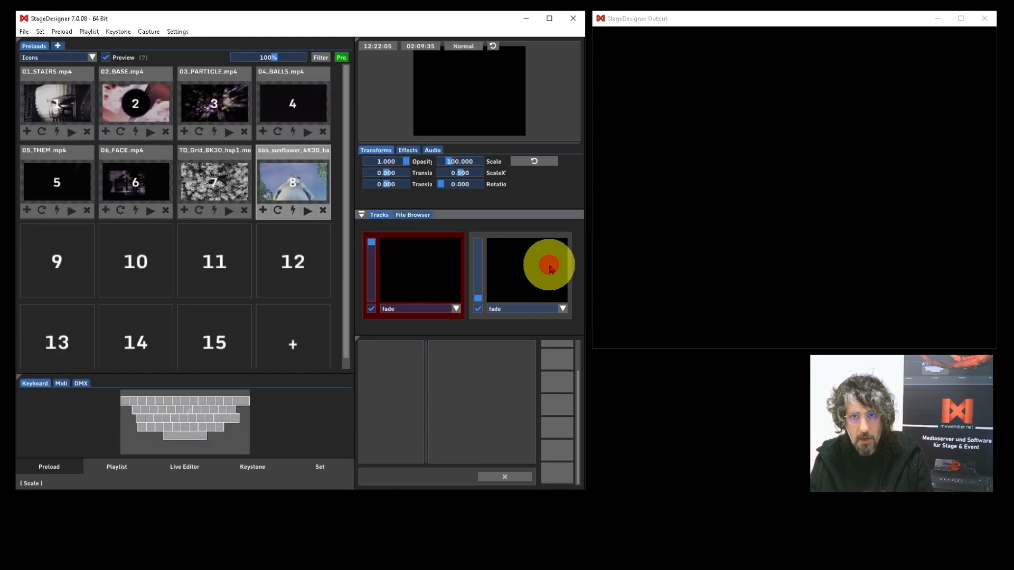
click(427, 270)
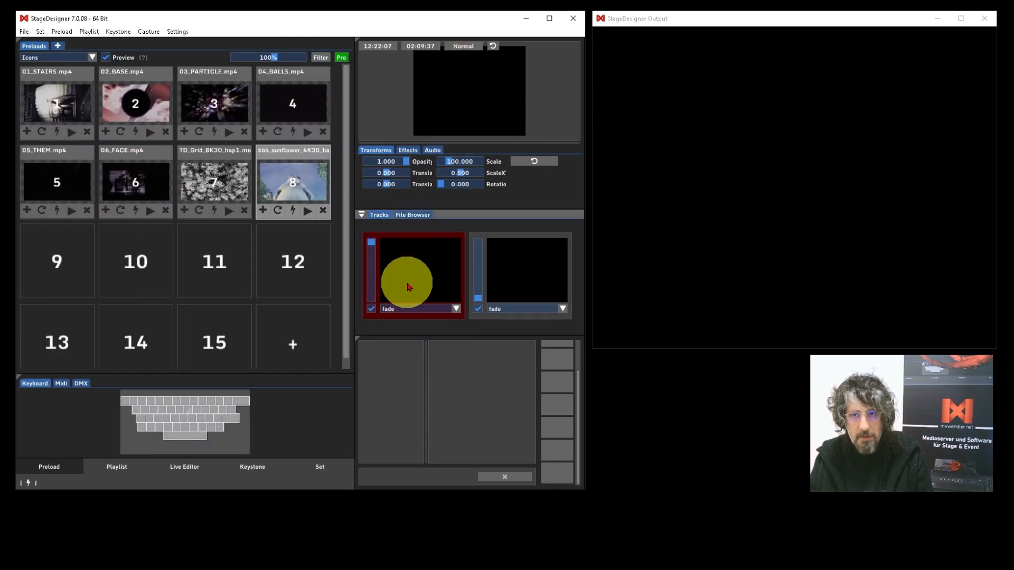
drag(418, 275, 549, 428)
drag(555, 389, 143, 207)
click(149, 212)
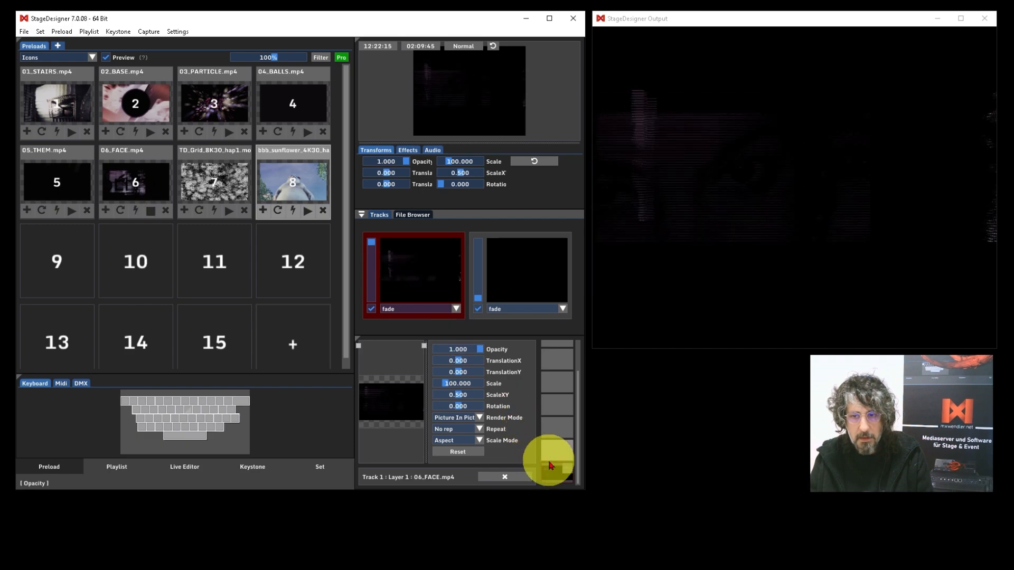
- Activate the second track and play 04_BALLS.mp4 on it, and stop both running clips
click(502, 259)
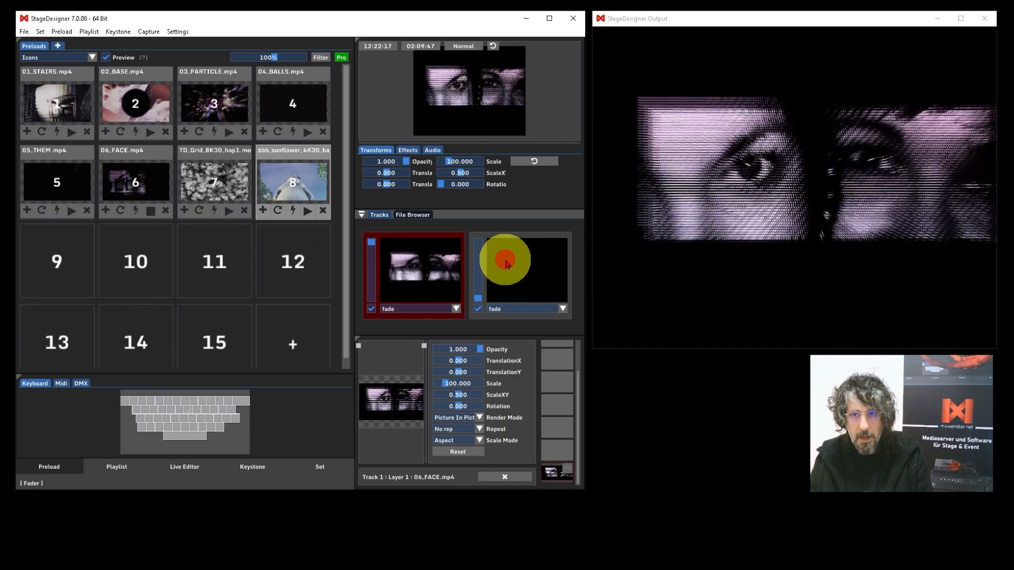
click(309, 132)
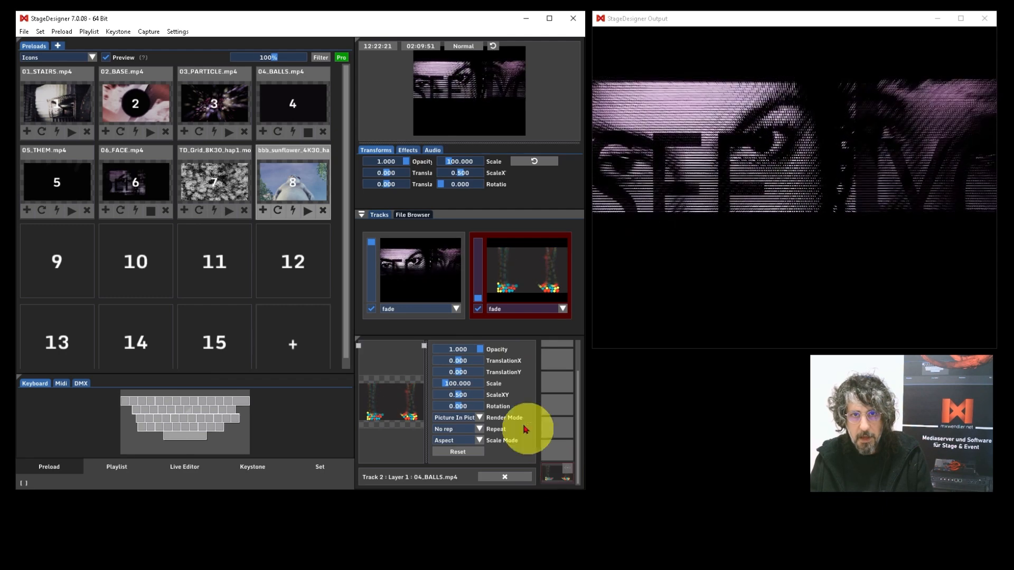
click(312, 129)
click(150, 211)
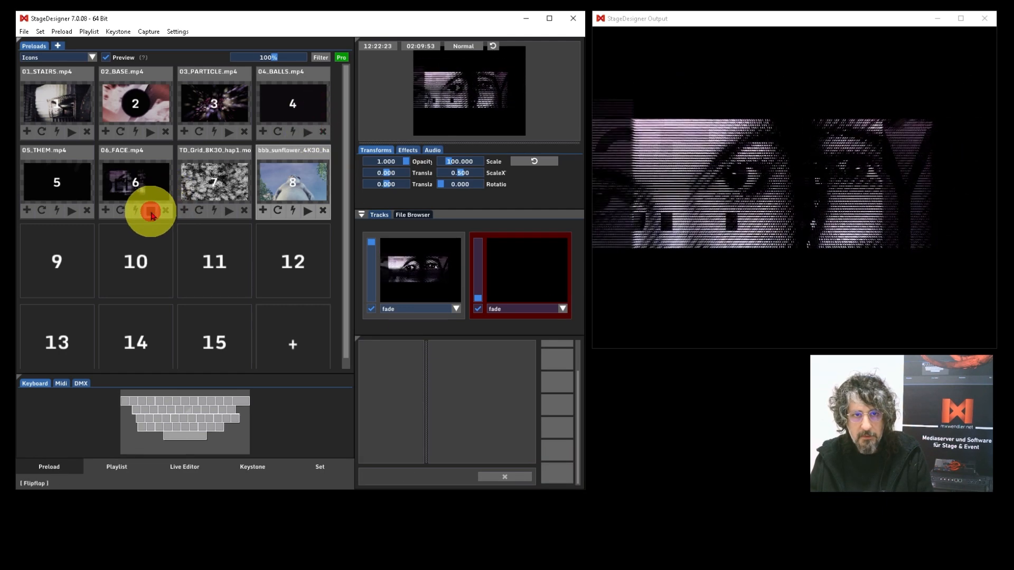
- Set the placement of the 06_FACE.mp4 preload to Track 2 and Layer 4, and play the clip
double_click(151, 182)
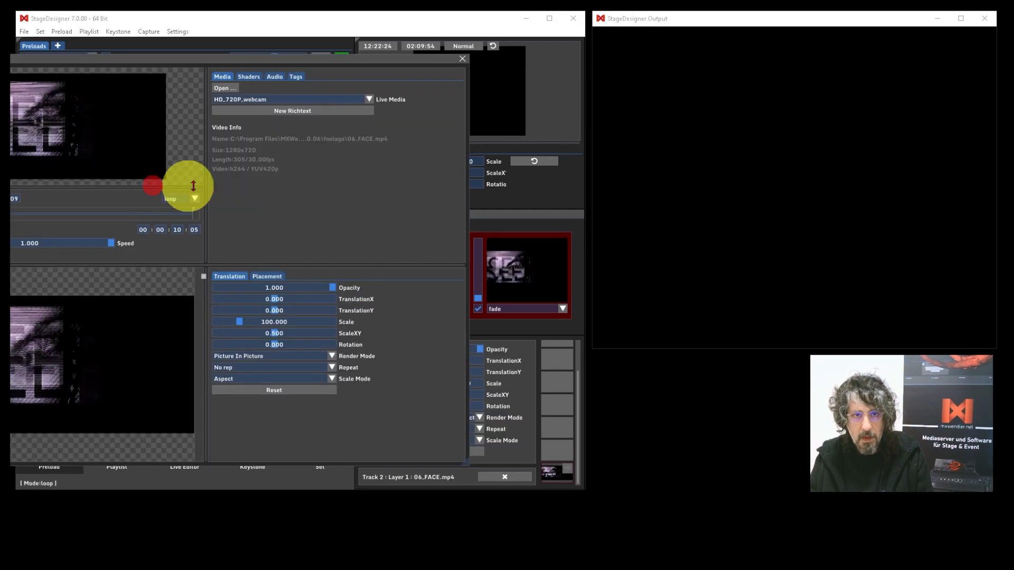
click(267, 276)
drag(212, 64, 303, 65)
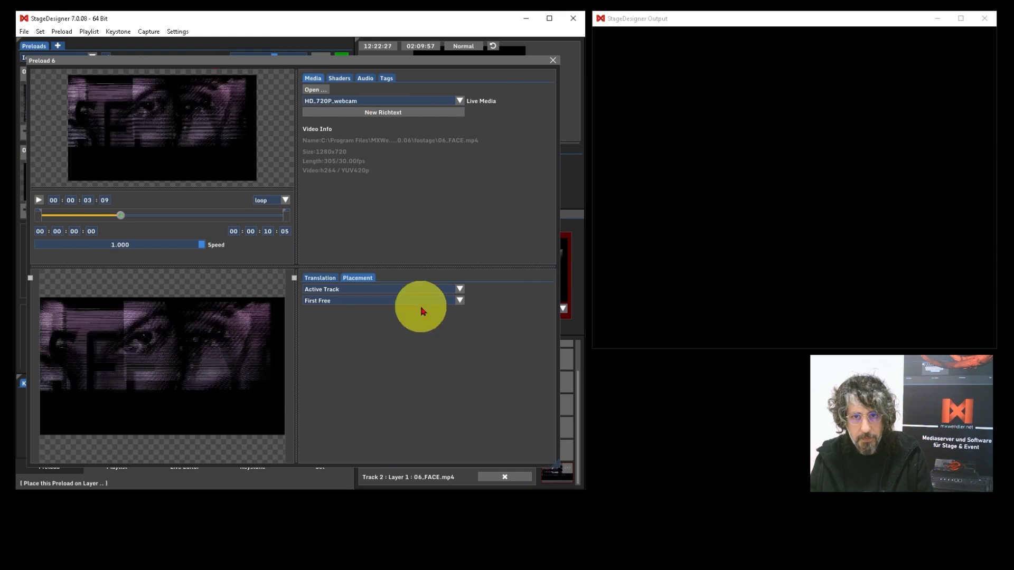
click(460, 289)
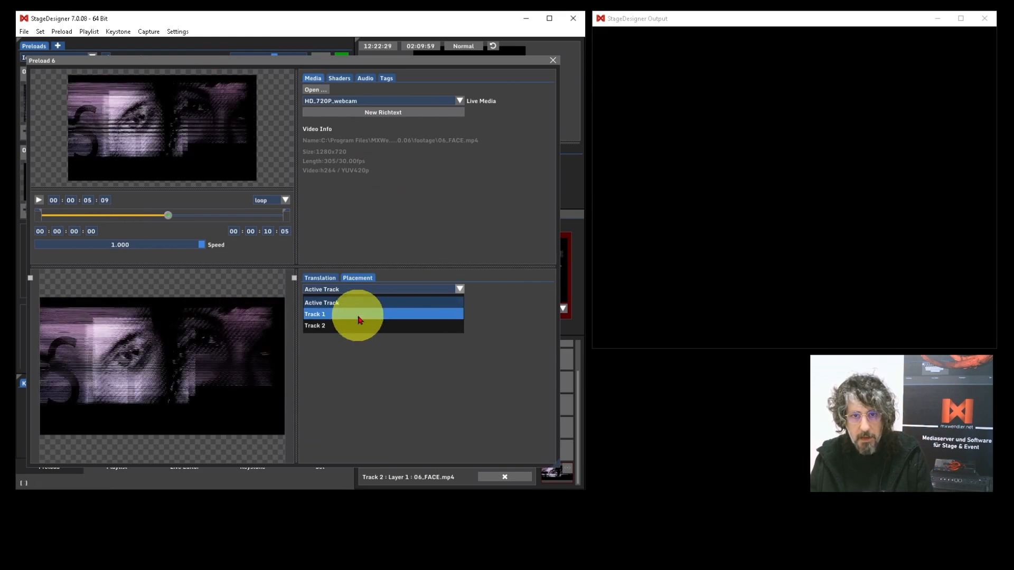
click(352, 324)
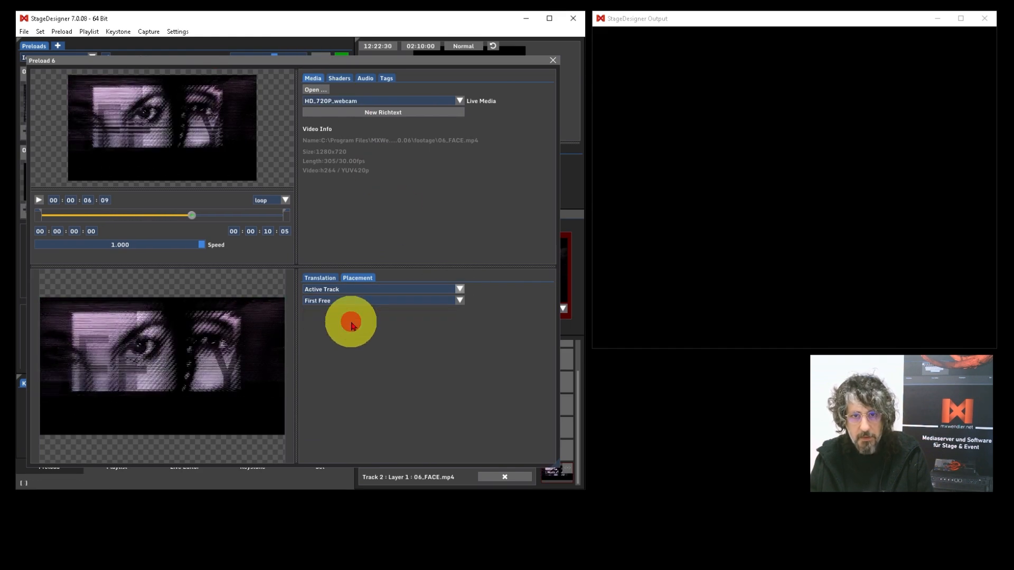
click(460, 300)
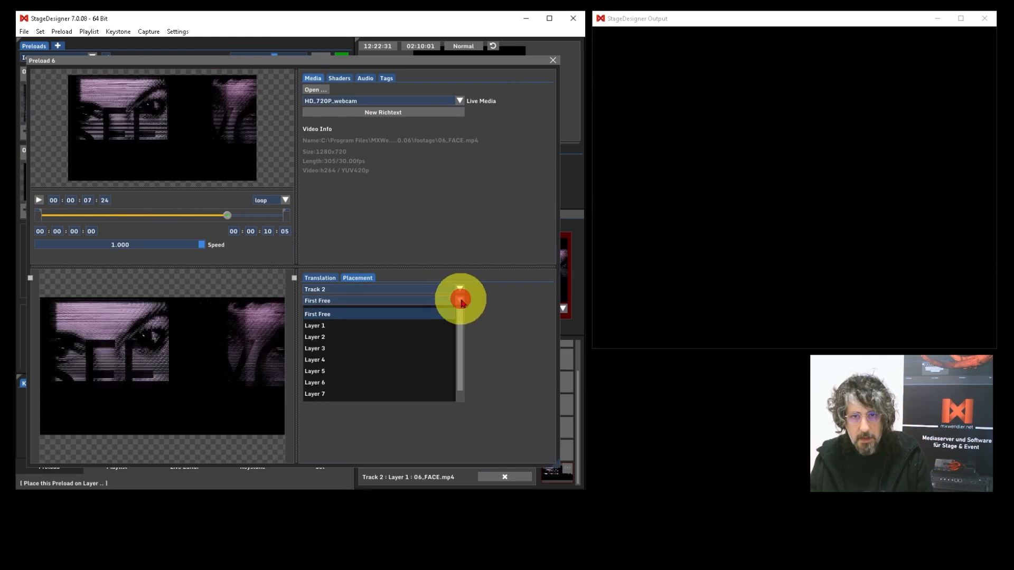
click(335, 359)
click(553, 60)
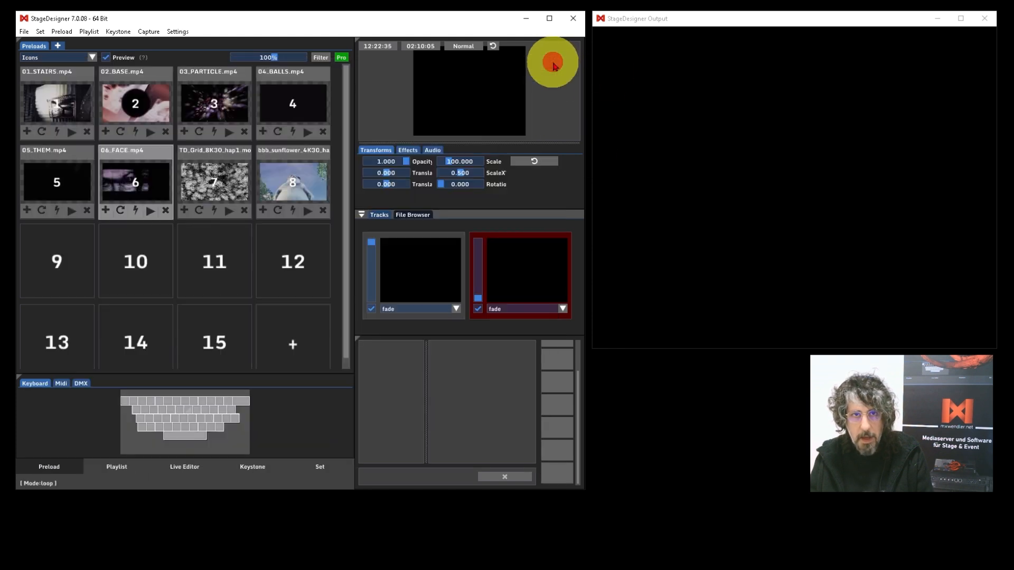
click(150, 211)
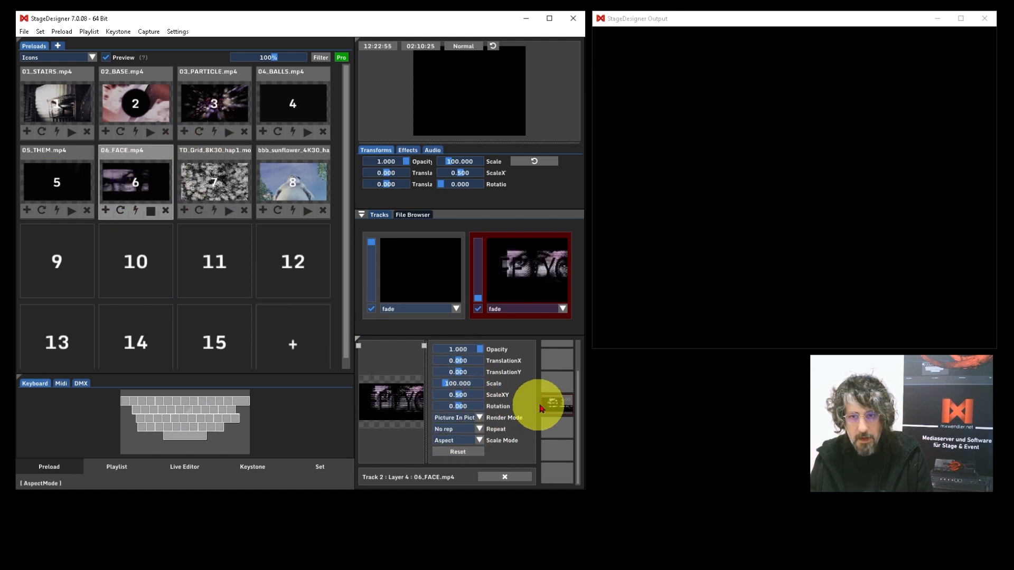
- In the Live Editor, move the 06_FACE.mp4 node to the middle of the canvas and expand its media settings
click(186, 468)
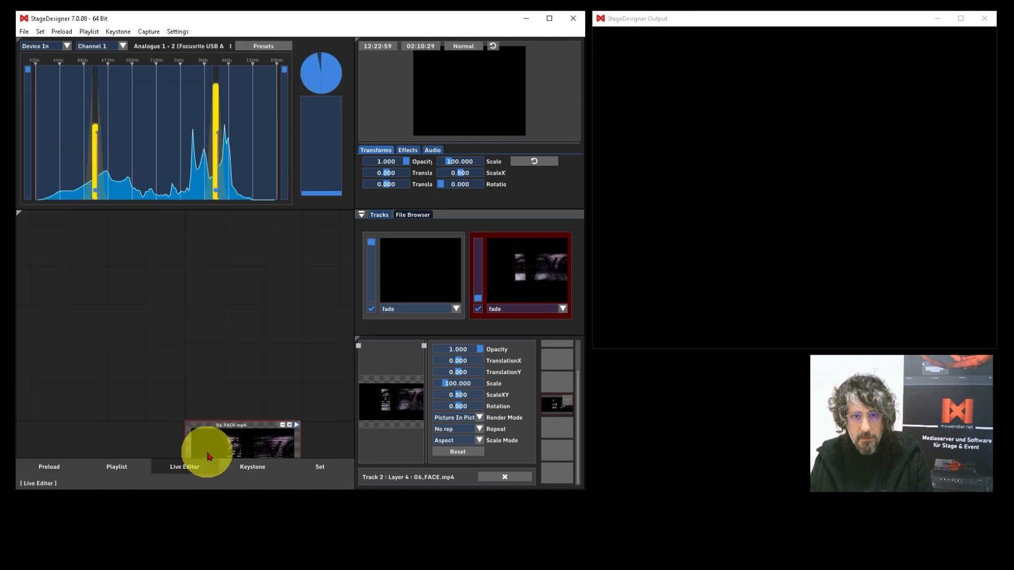
drag(216, 448, 141, 280)
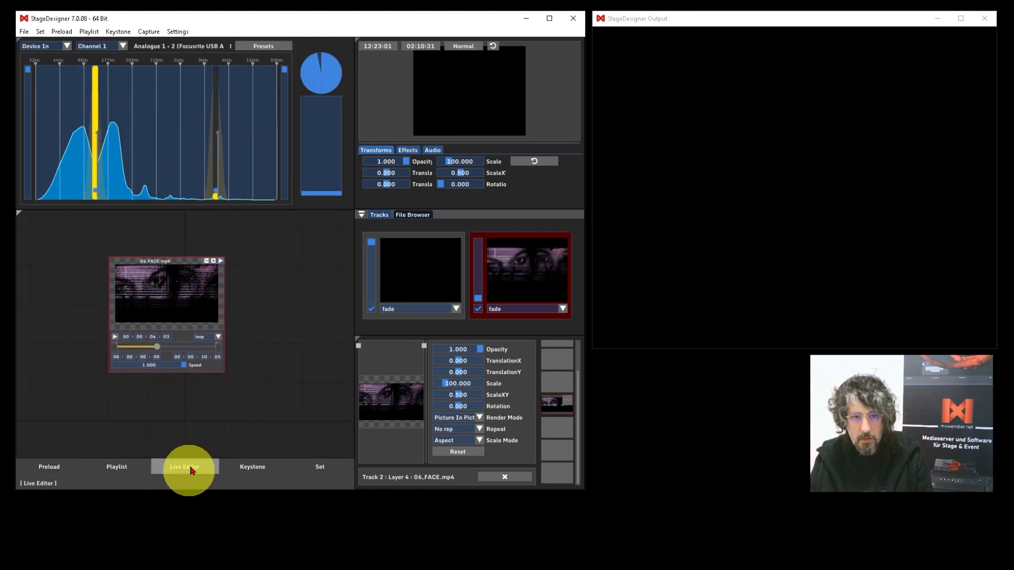
click(221, 261)
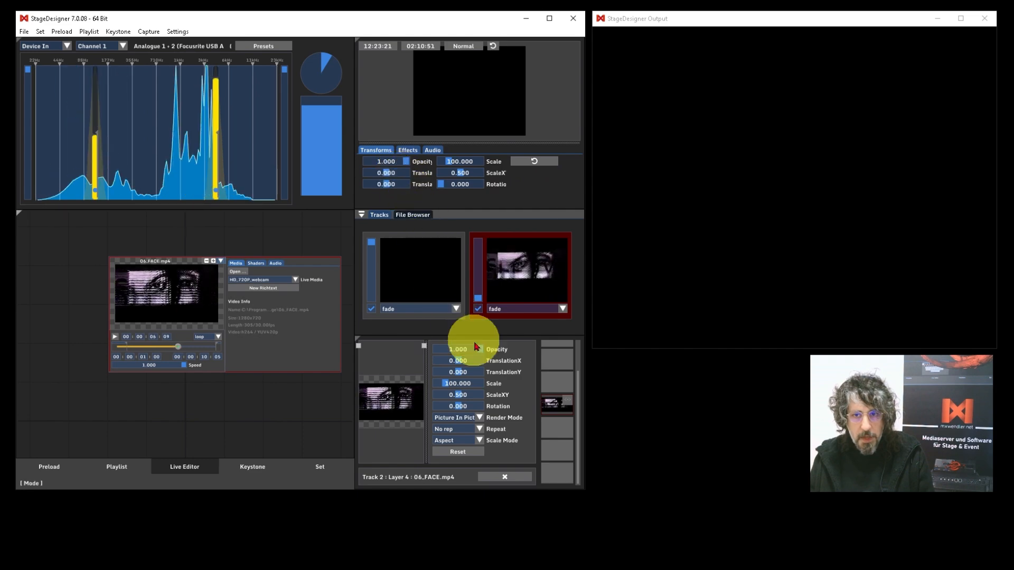
- Fade the output fully over to the second track and return to the preload view
drag(477, 292, 481, 216)
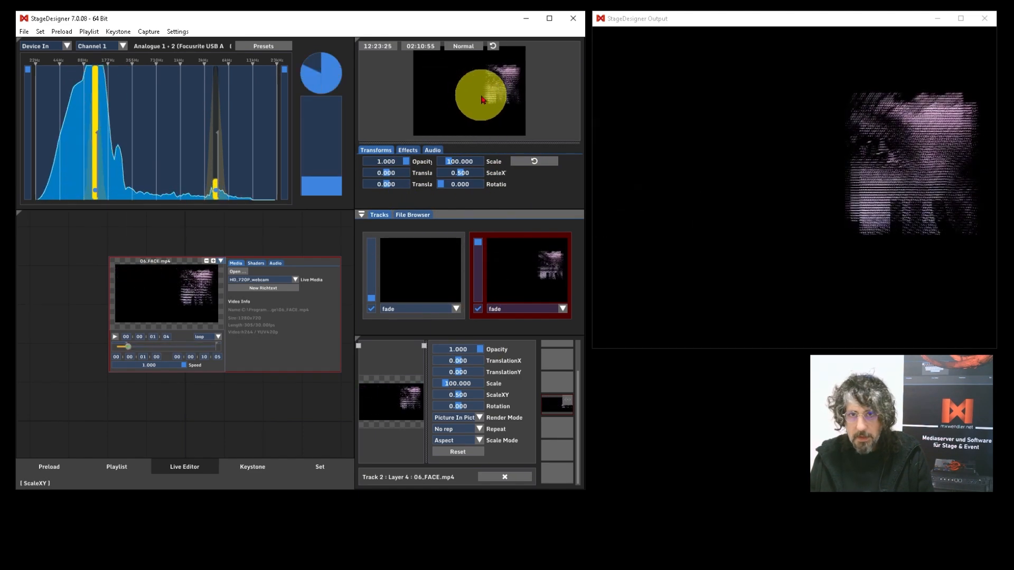
click(45, 467)
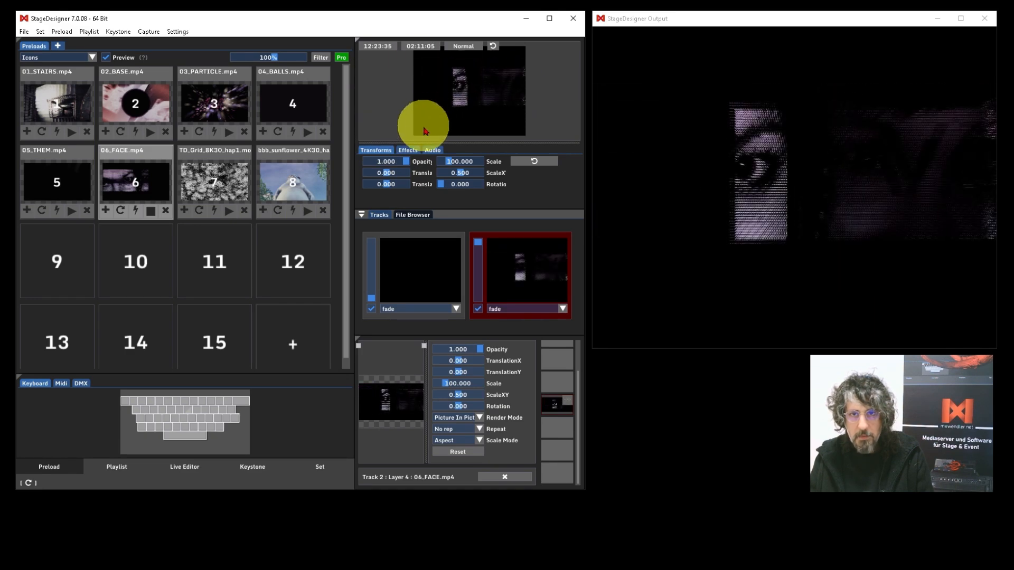
- Try output transforms of TranslationX 0.211, TranslationY -0.211 and ScaleXY 0.329, and reset them
drag(386, 173, 382, 183)
drag(457, 172, 454, 173)
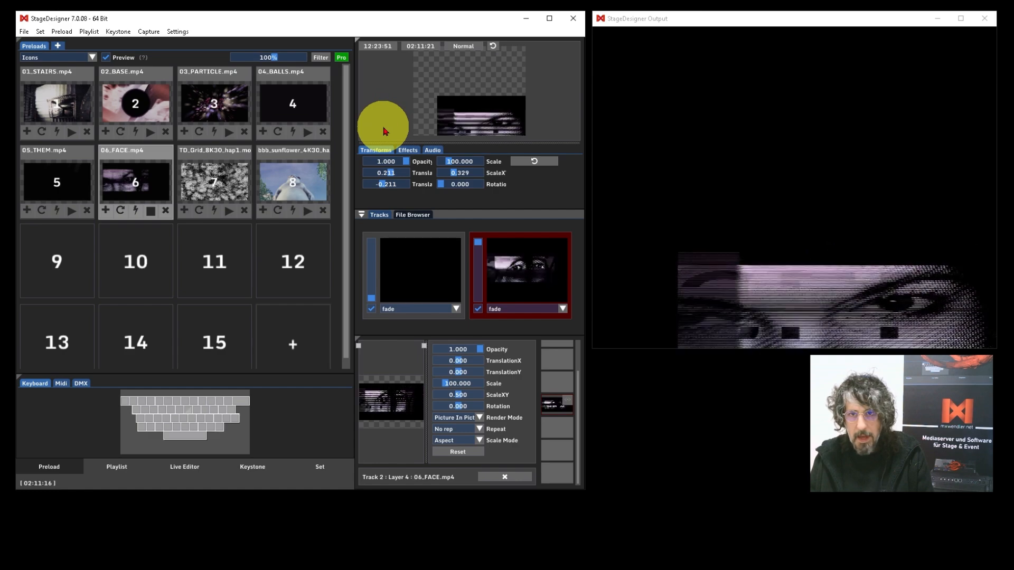
click(543, 163)
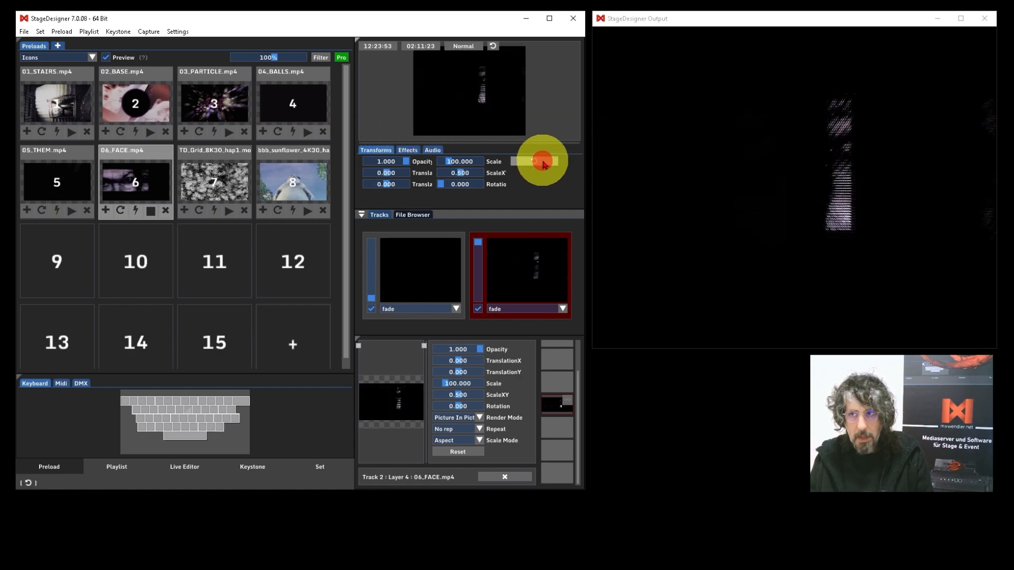